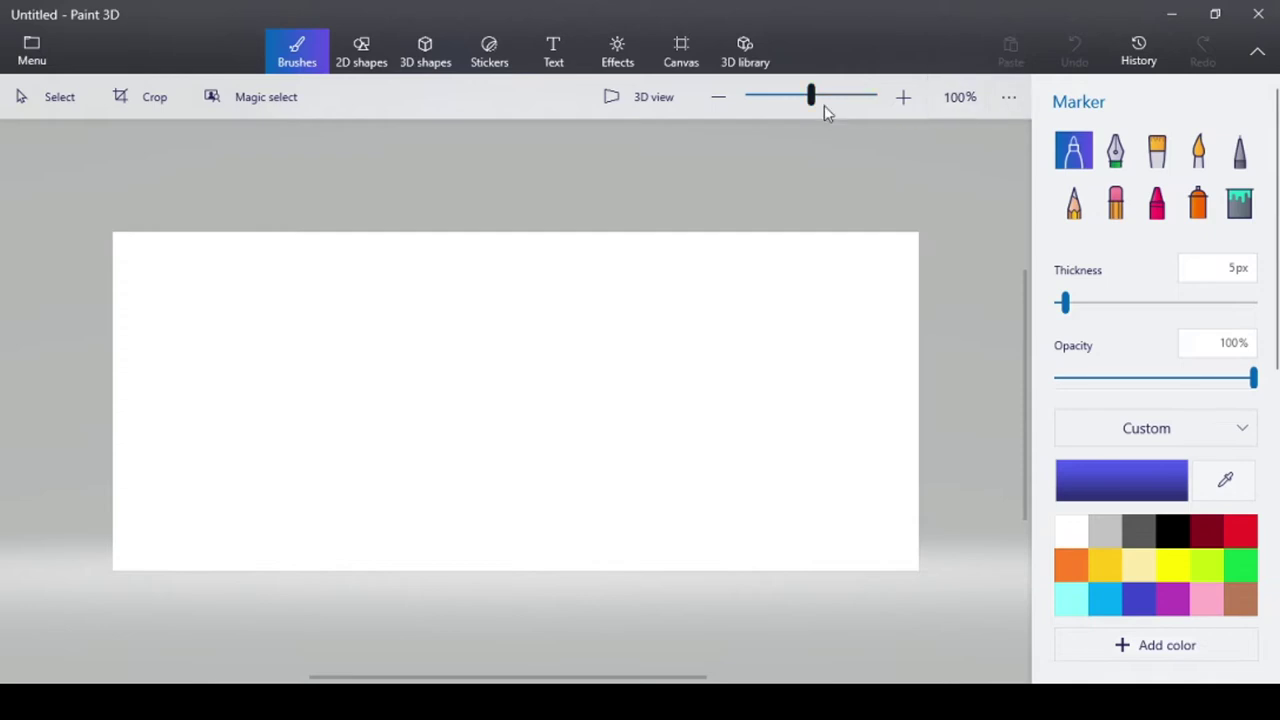
Step: Turn on the Transparent canvas setting in Canvas options so only the head sketch shows
click(1008, 97)
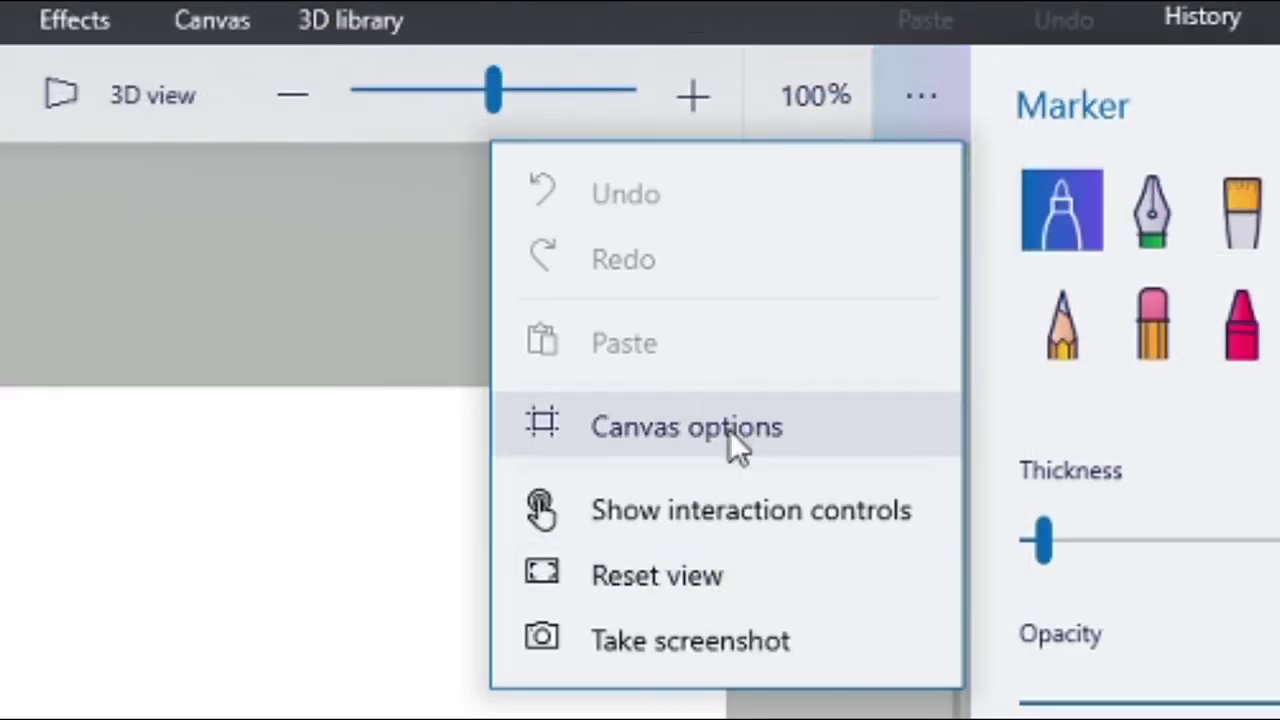
click(737, 440)
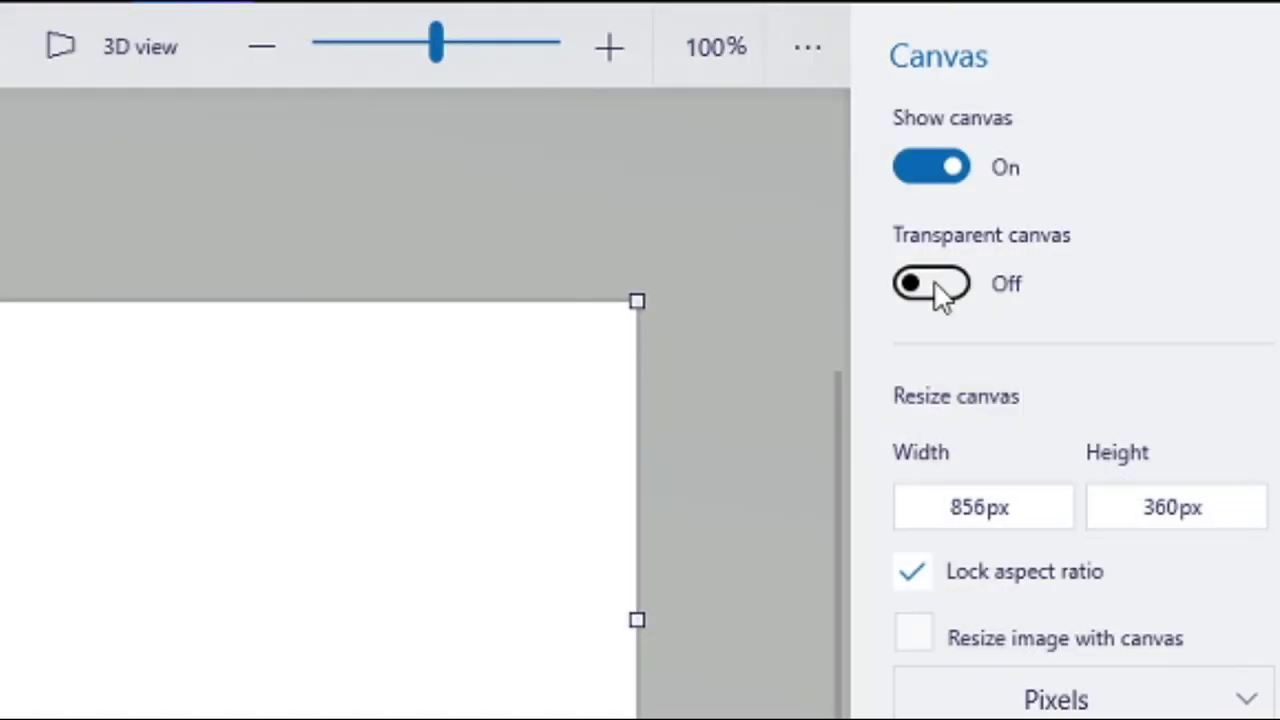
click(931, 284)
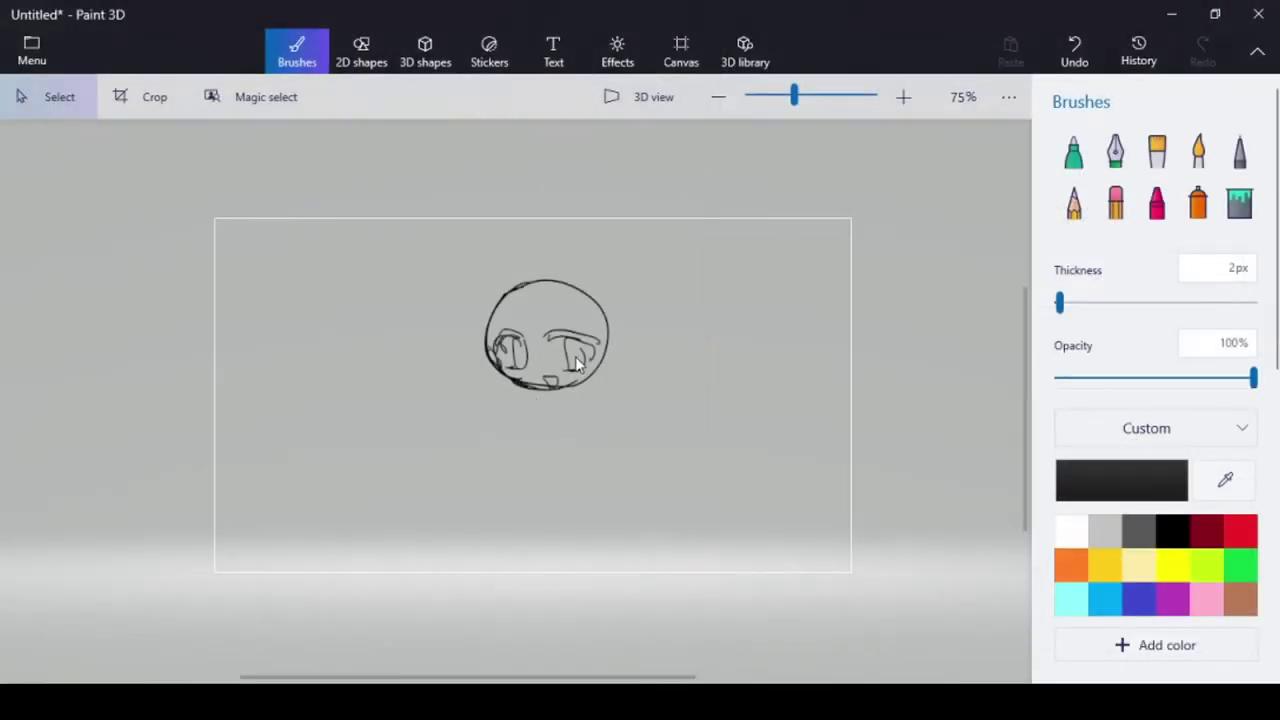
Step: Move the face sketch up and left, then draw the legs and feet with the Marker
drag(444, 256, 720, 500)
drag(563, 386, 563, 343)
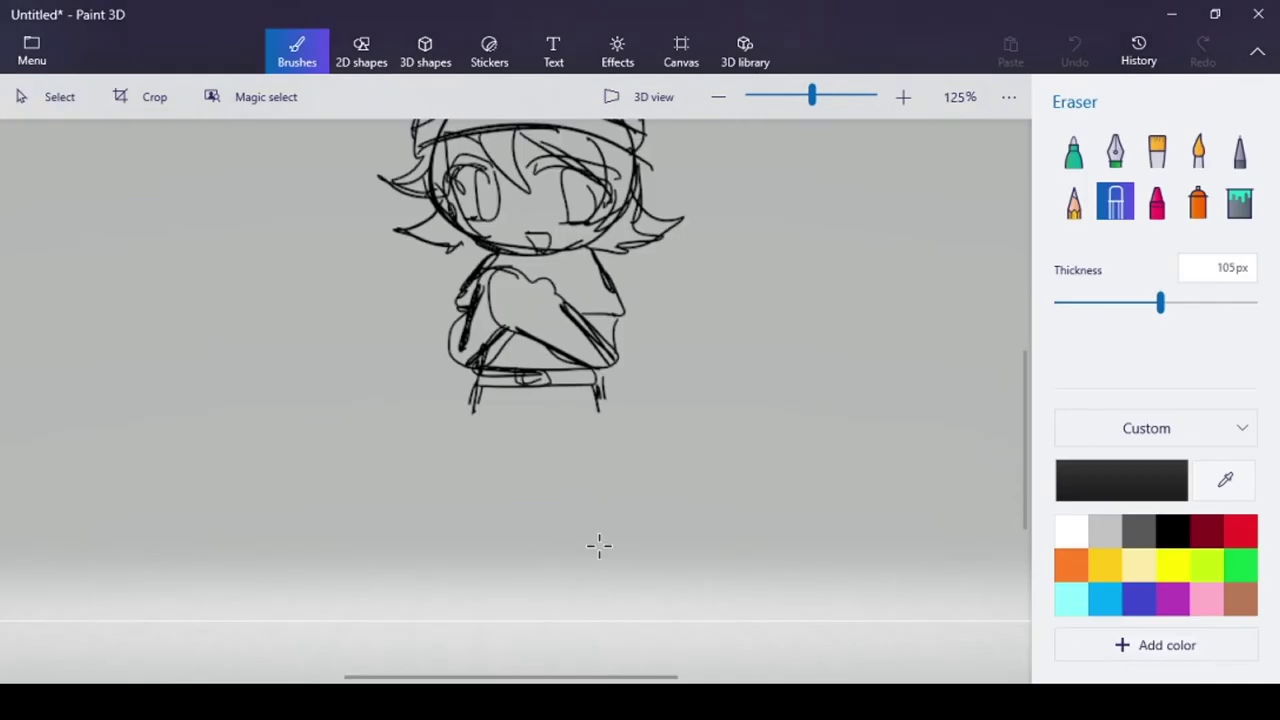
click(1072, 155)
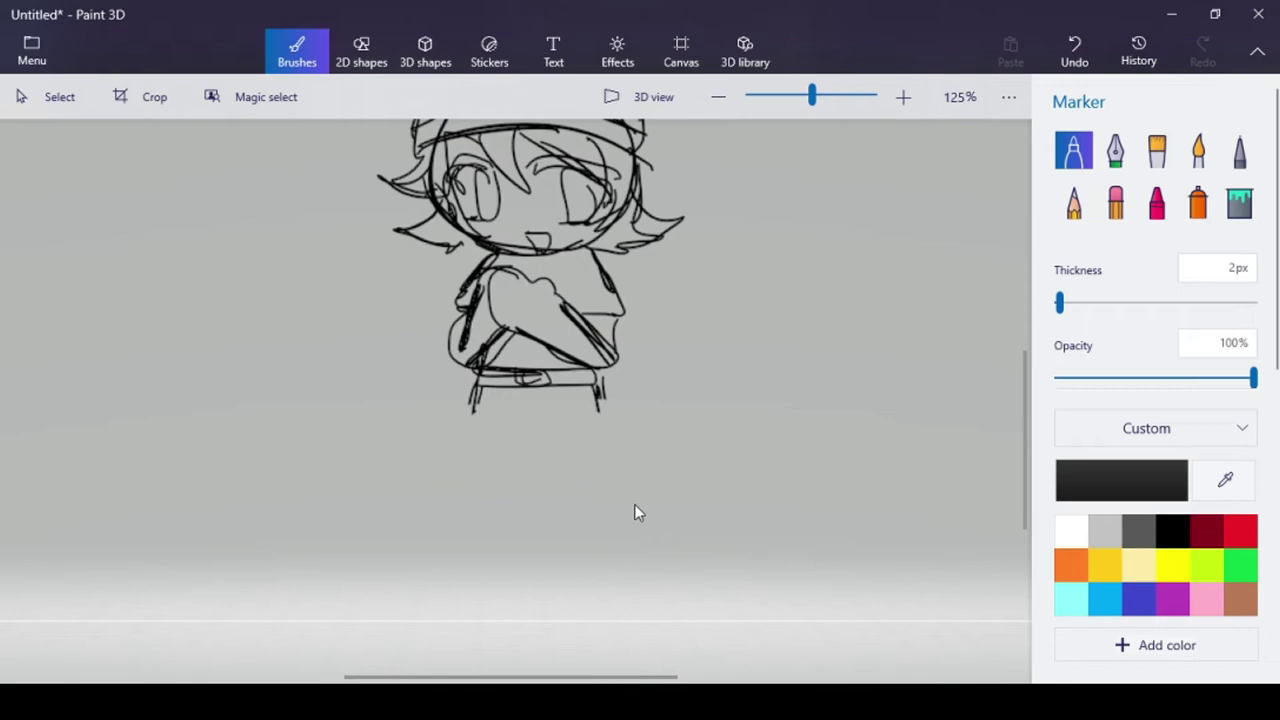
mouse_move(475, 395)
mouse_down()
mouse_move(465, 541)
mouse_move(510, 540)
mouse_up()
mouse_move(531, 405)
mouse_down()
mouse_move(537, 535)
mouse_move(597, 540)
mouse_up()
drag(600, 398, 600, 545)
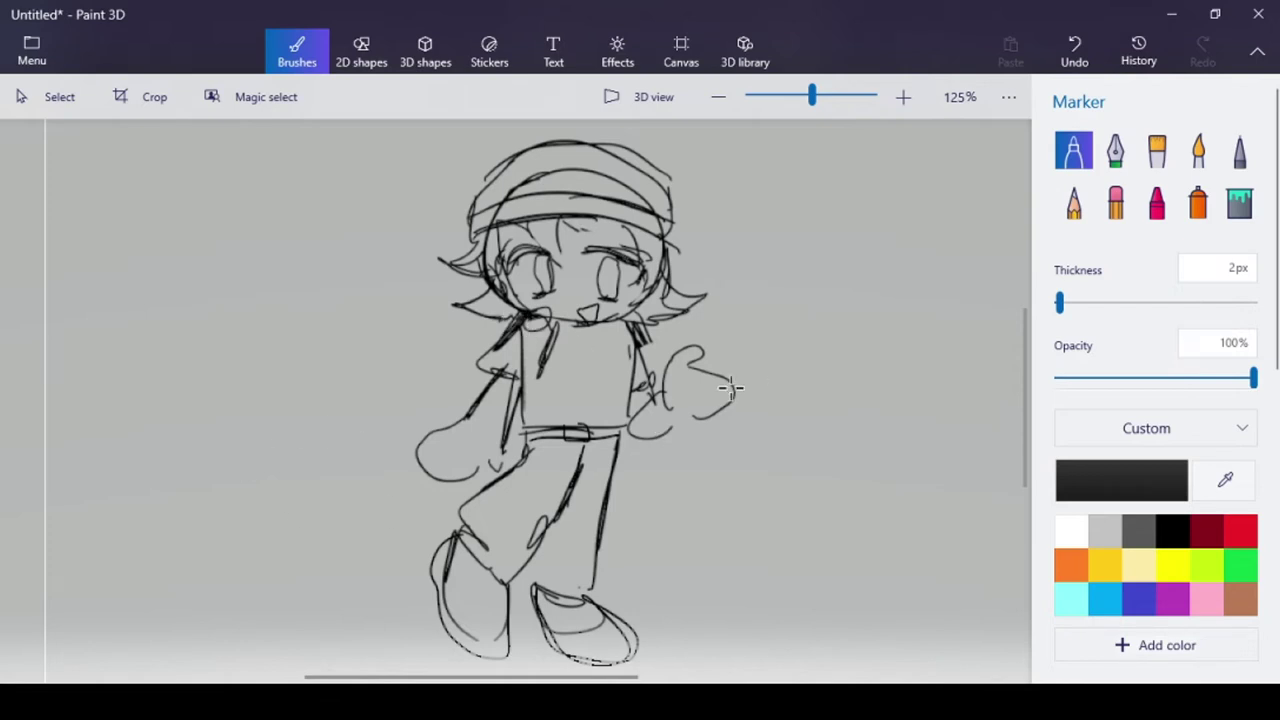
Step: Choose the Soft edge doodle tool under 3D shapes
click(425, 50)
click(1113, 226)
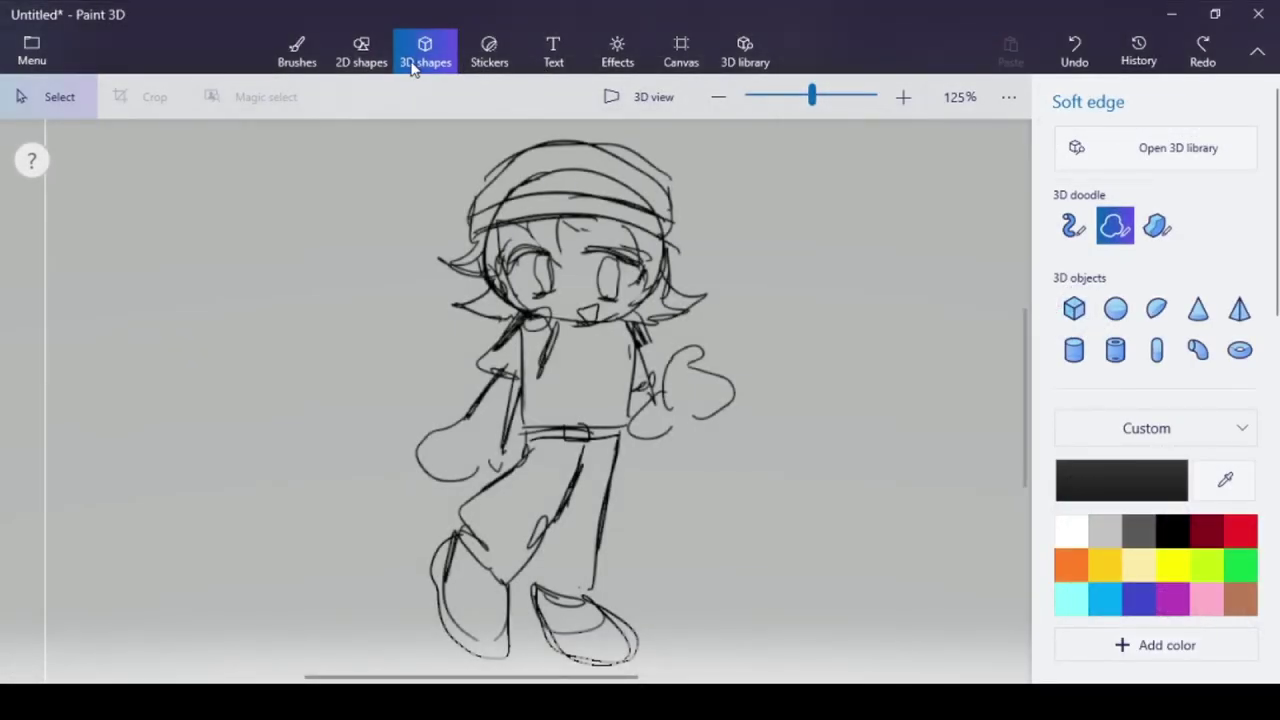
click(297, 54)
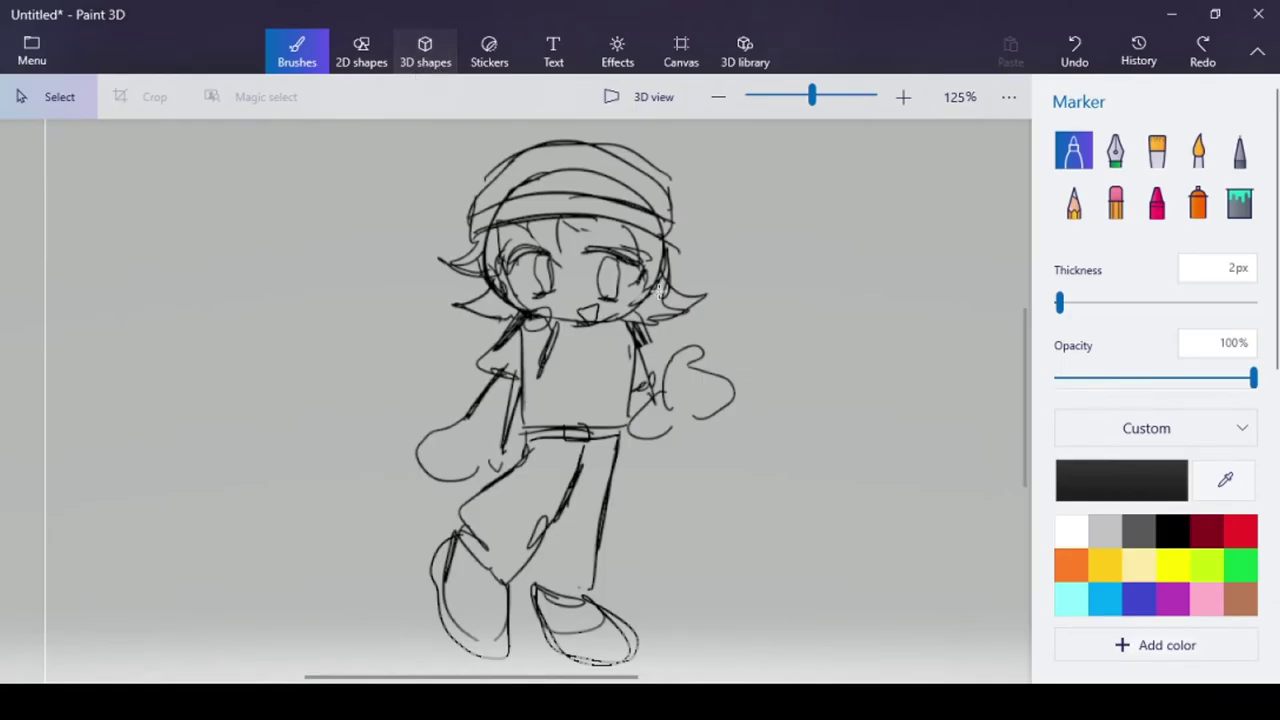
click(420, 62)
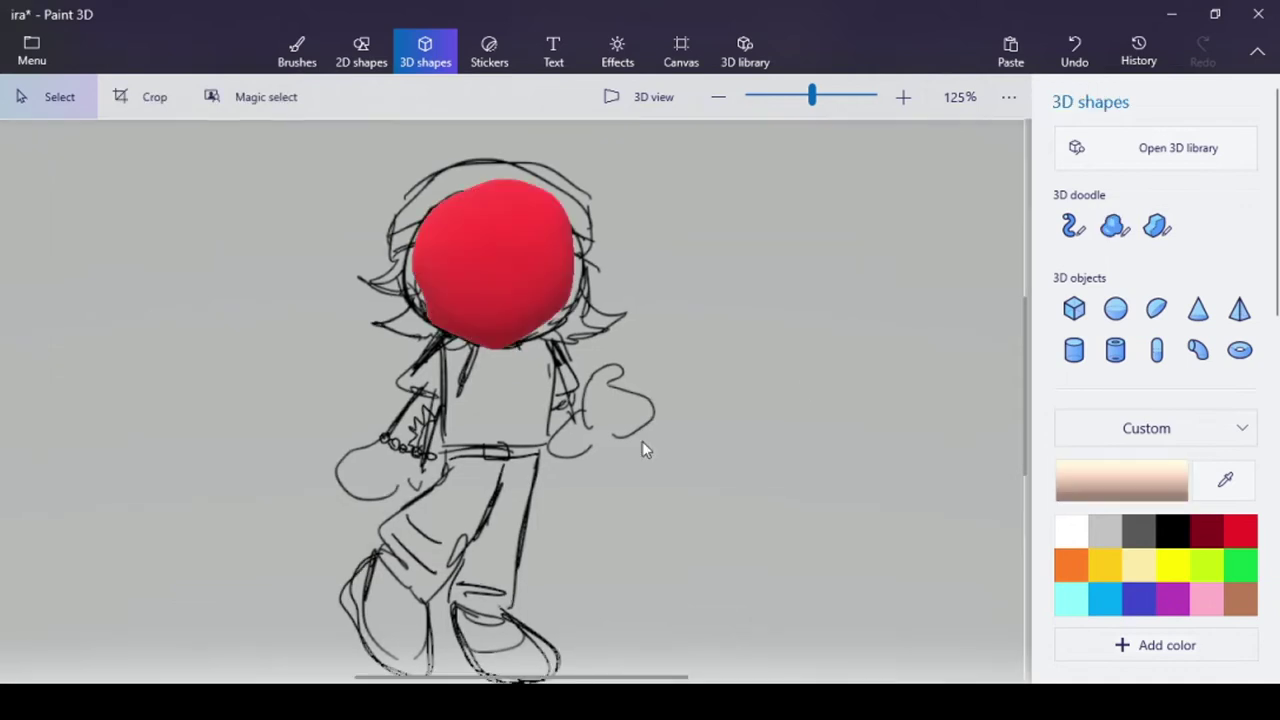
Step: Recolour the red 3D face blob to pale peach, hex ffe2d1
click(480, 250)
click(1170, 160)
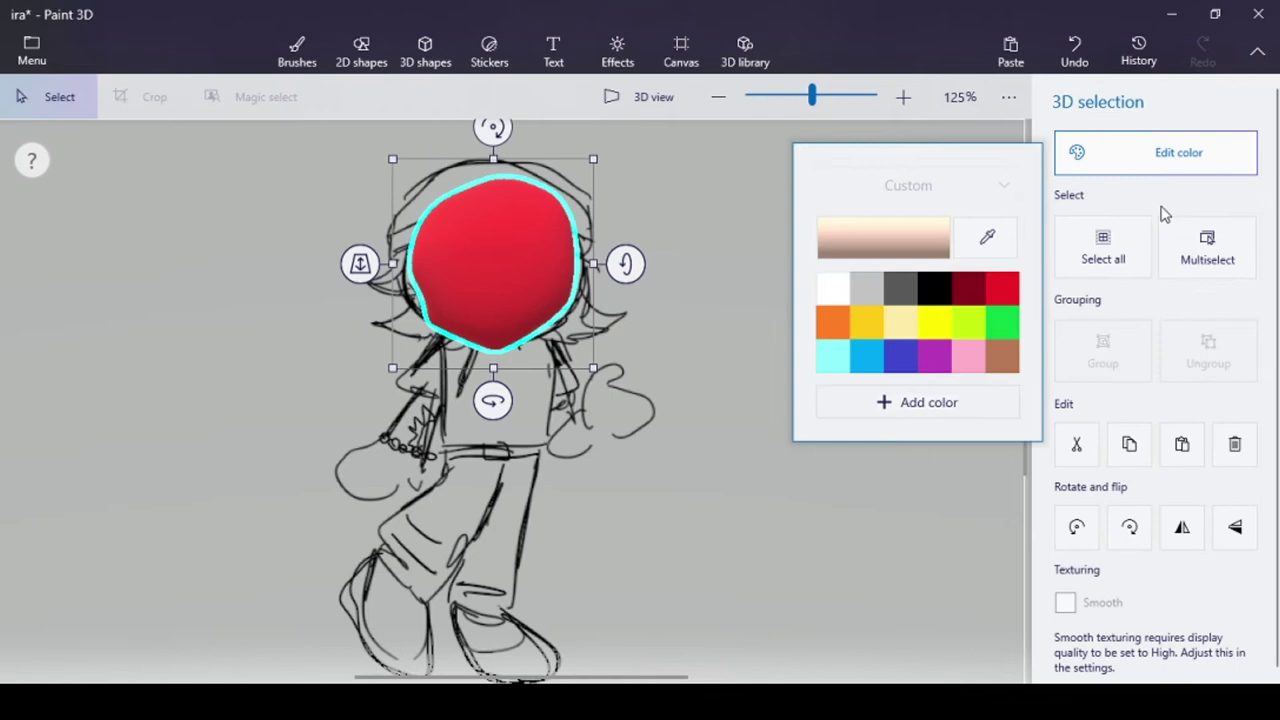
click(906, 237)
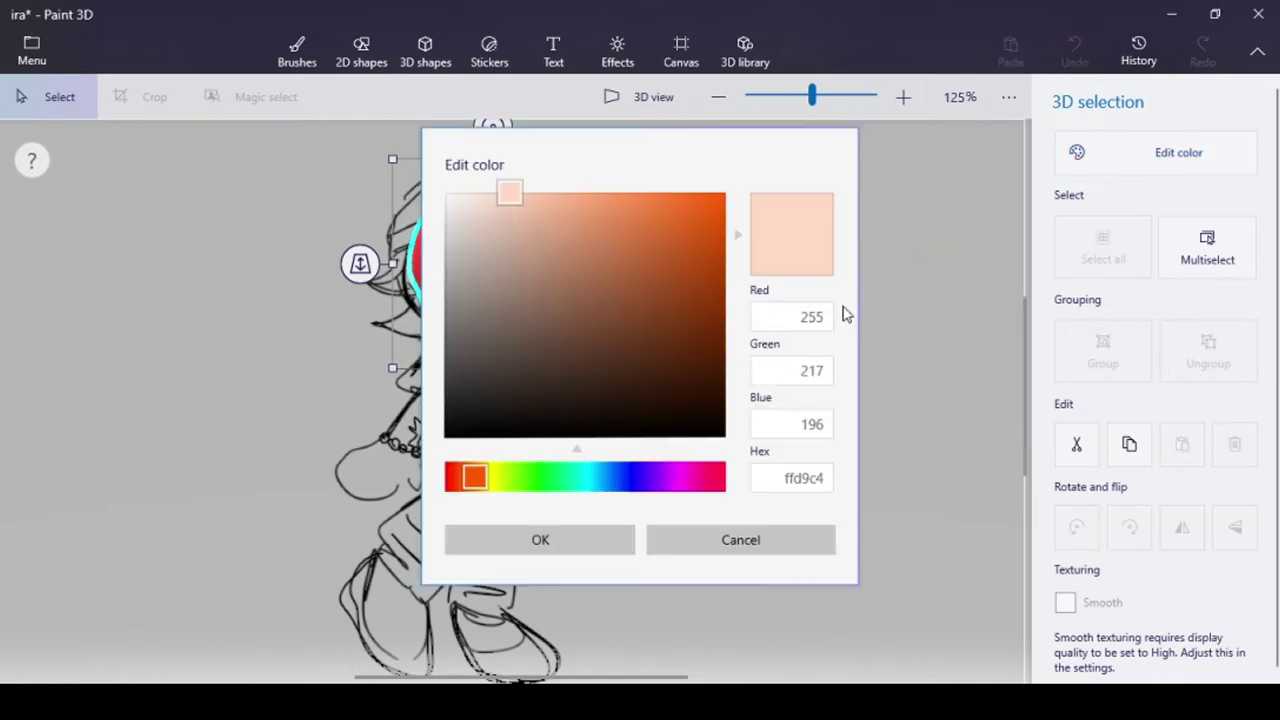
click(494, 192)
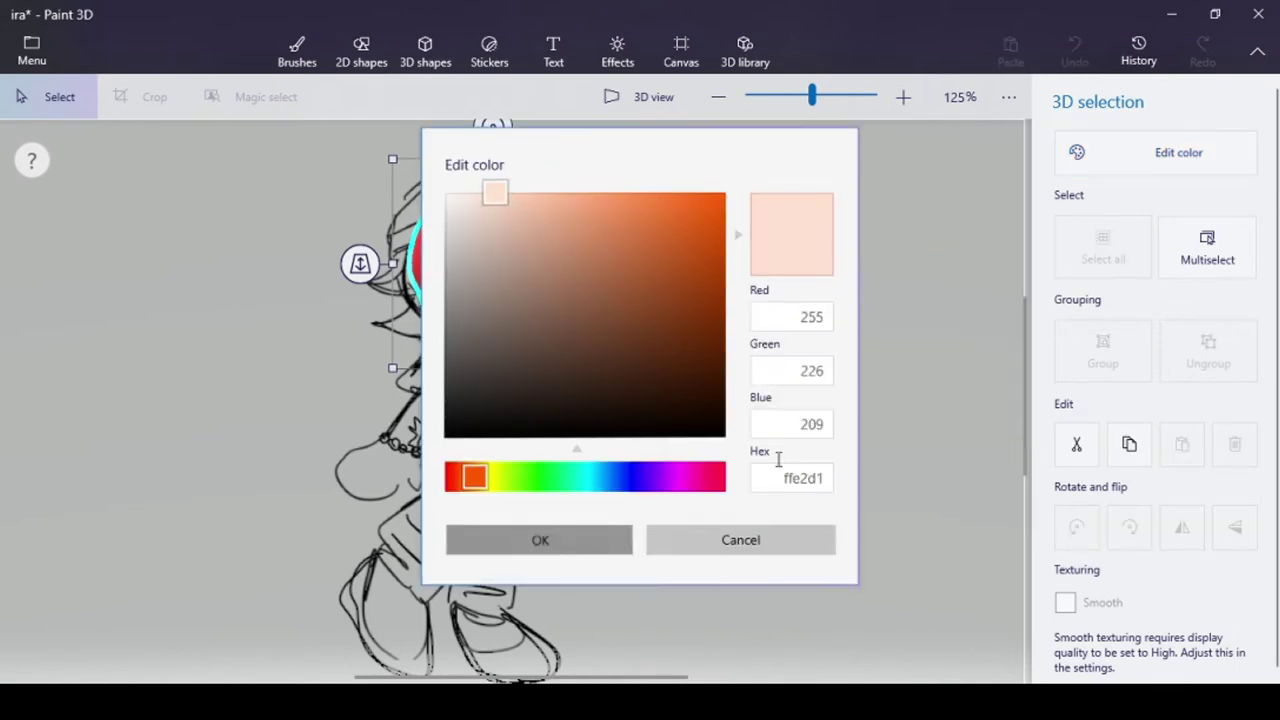
key(Return)
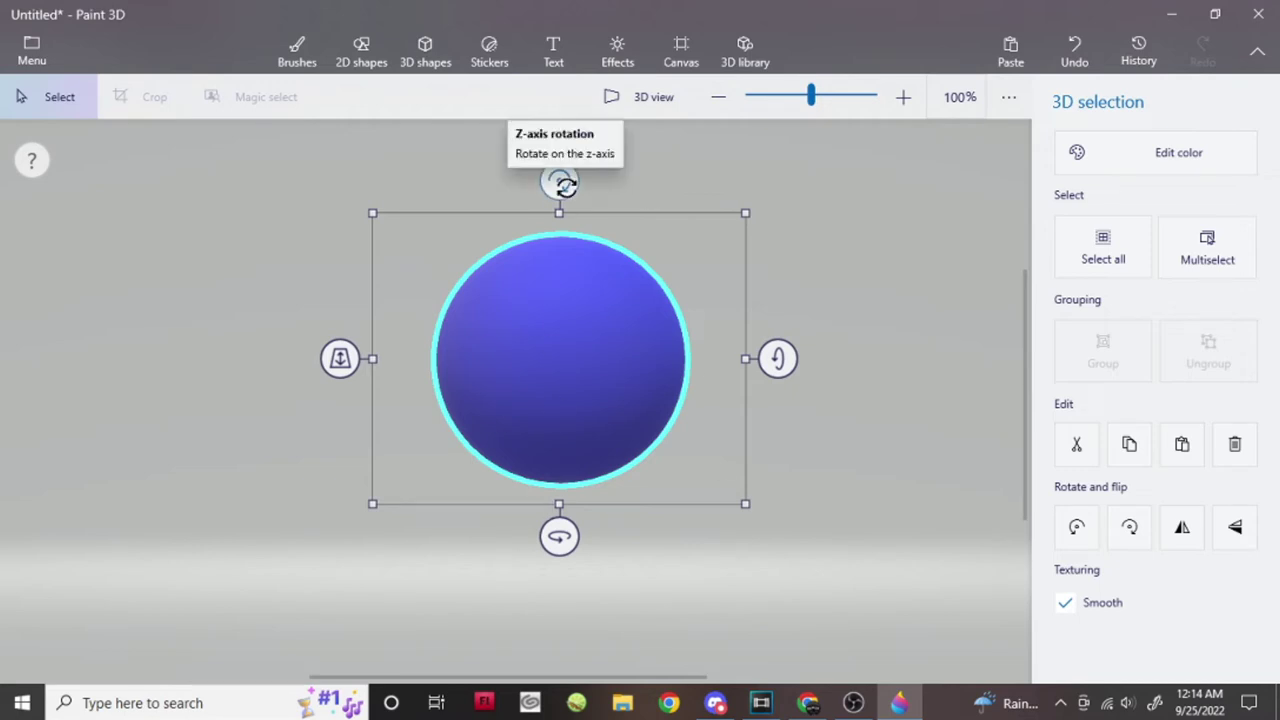
Step: Rotate the practice sphere around its Z, X and Y axes, then slide it in depth
mouse_move(563, 185)
mouse_down()
mouse_move(489, 189)
mouse_move(443, 491)
mouse_move(486, 183)
mouse_move(548, 186)
mouse_up()
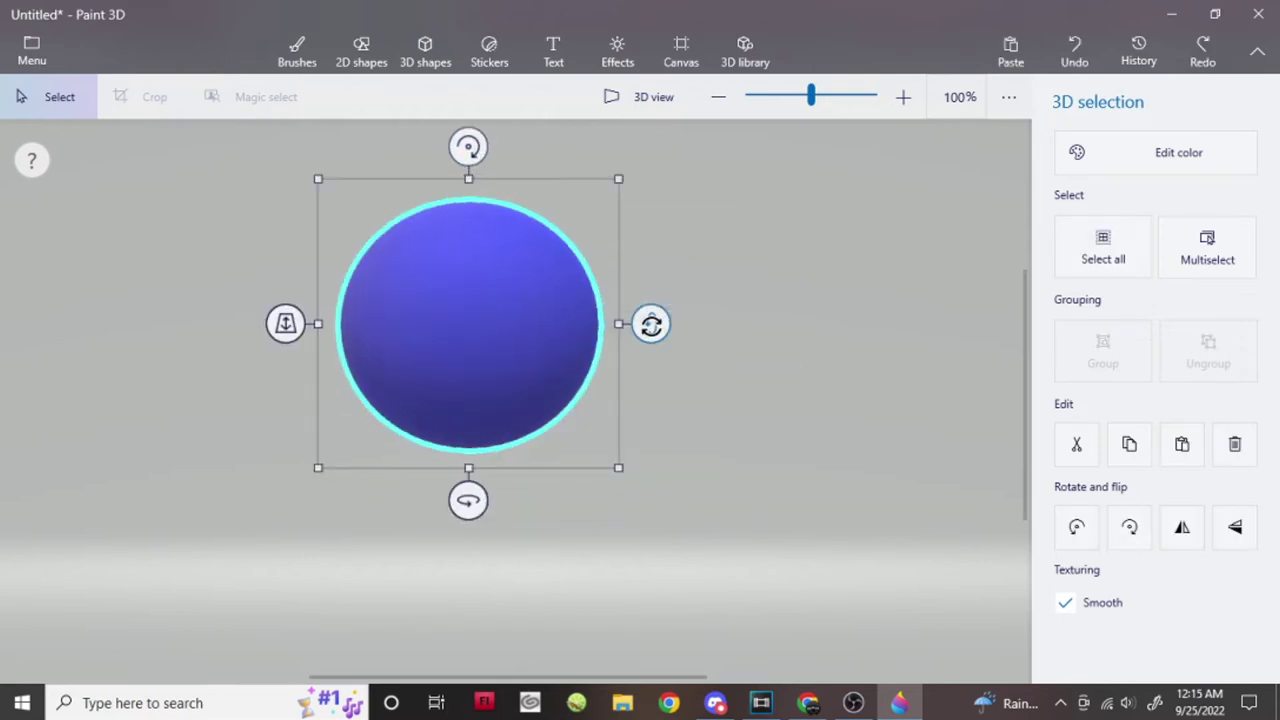
drag(651, 323, 650, 449)
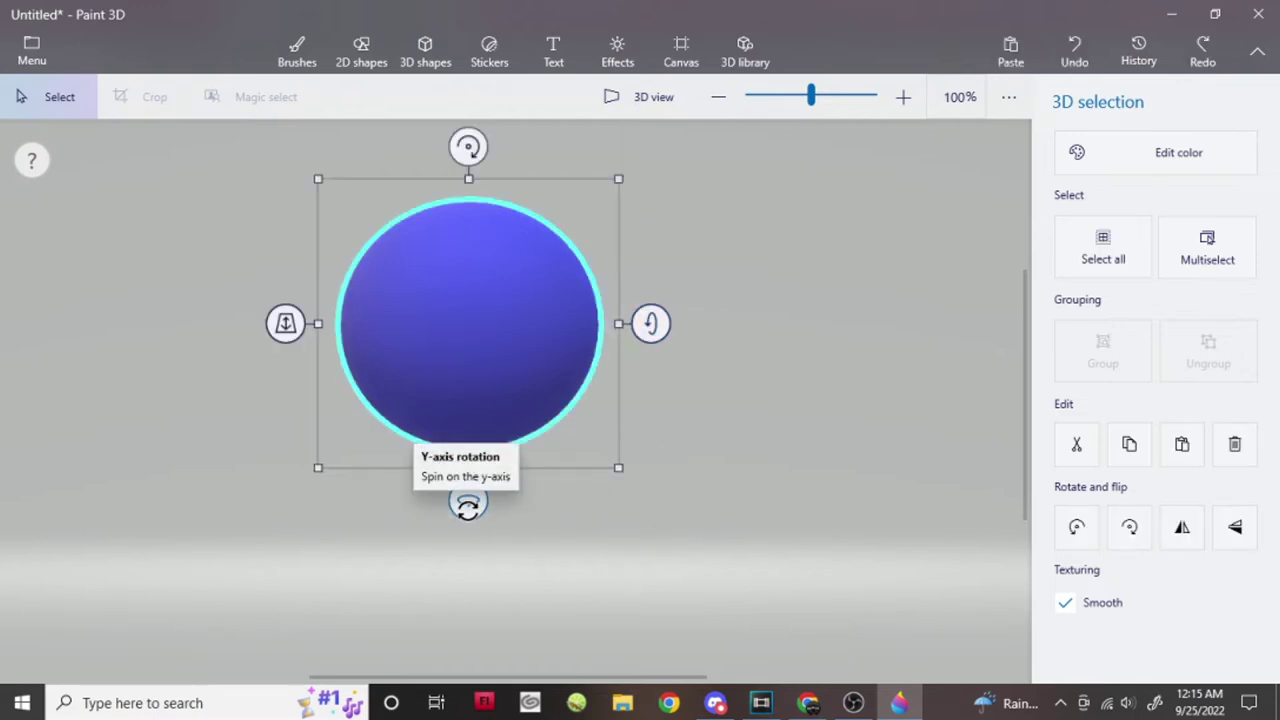
drag(468, 506, 660, 510)
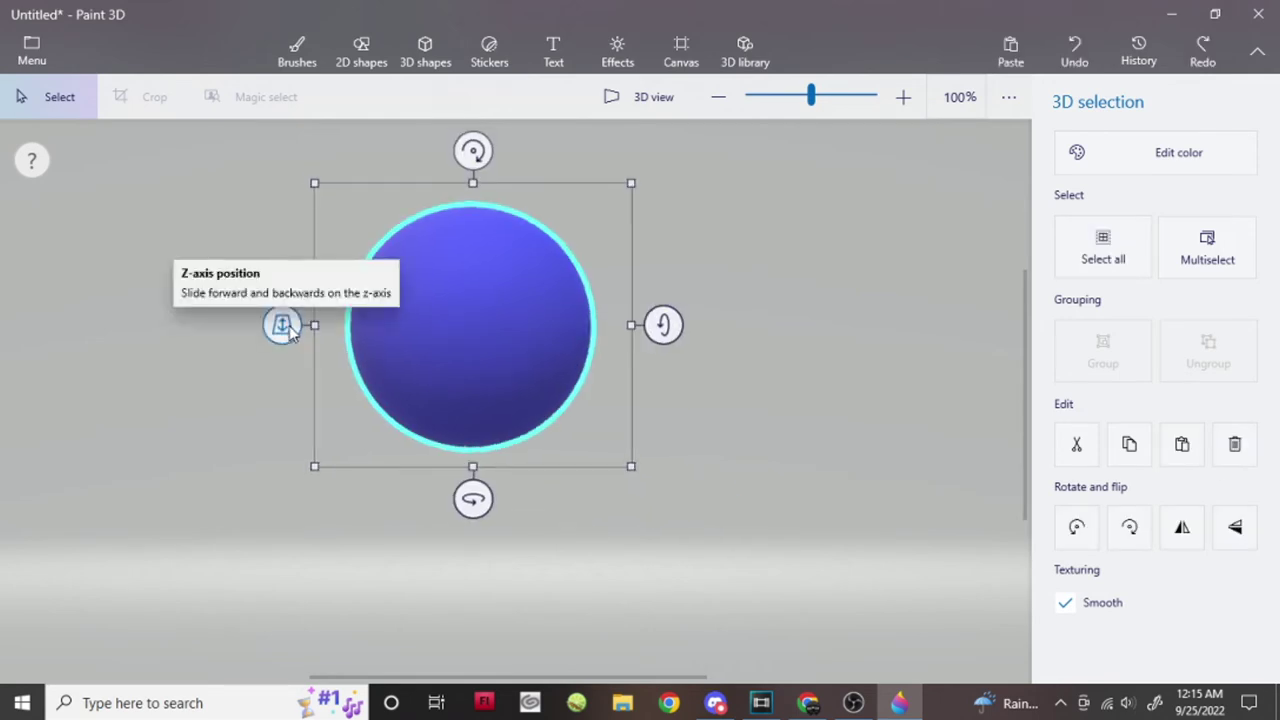
mouse_move(289, 331)
mouse_down()
mouse_move(283, 397)
mouse_move(291, 280)
mouse_move(288, 335)
mouse_up()
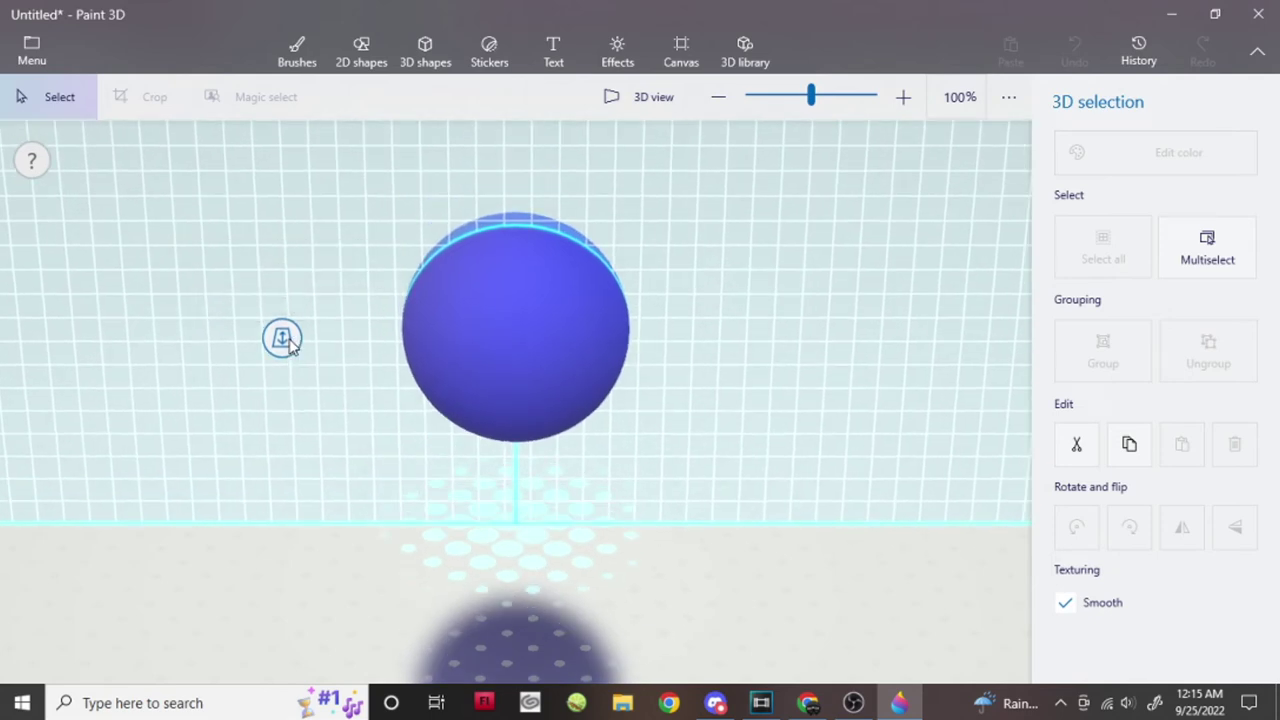
drag(288, 340, 295, 343)
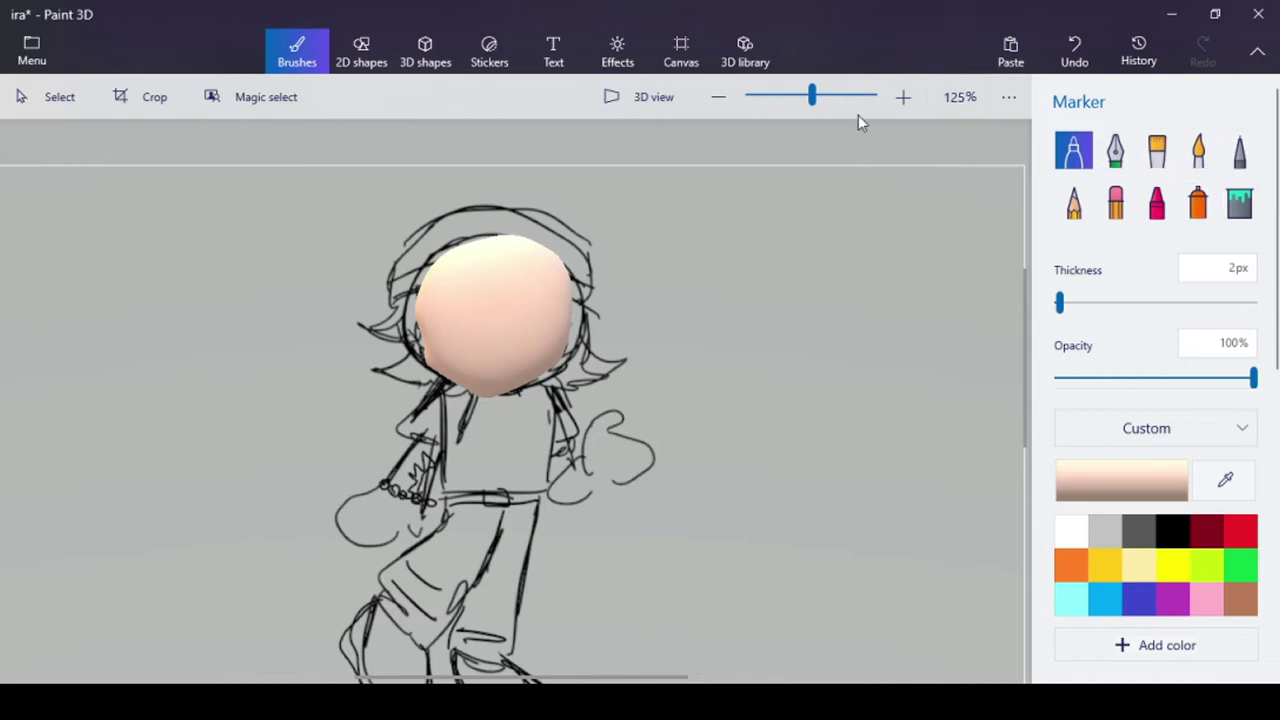
Step: Zoom in on the face, then draw and shade the eyes in black
drag(812, 100, 822, 100)
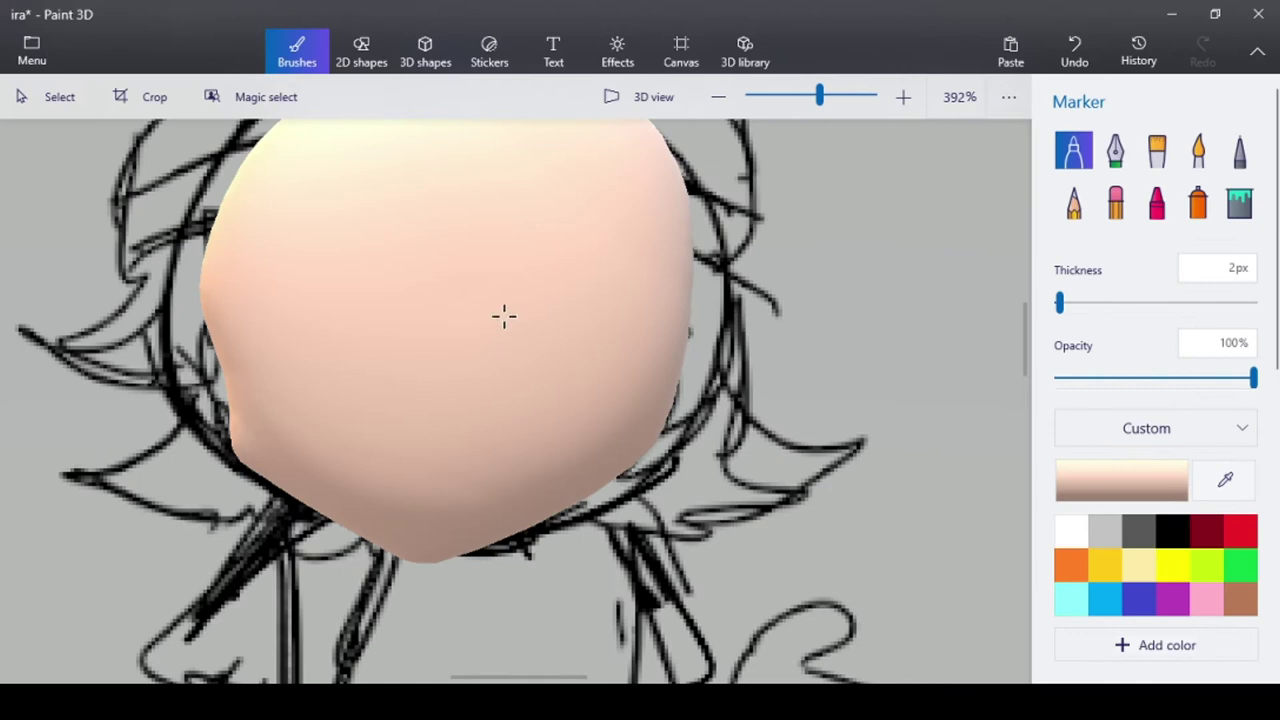
click(1165, 540)
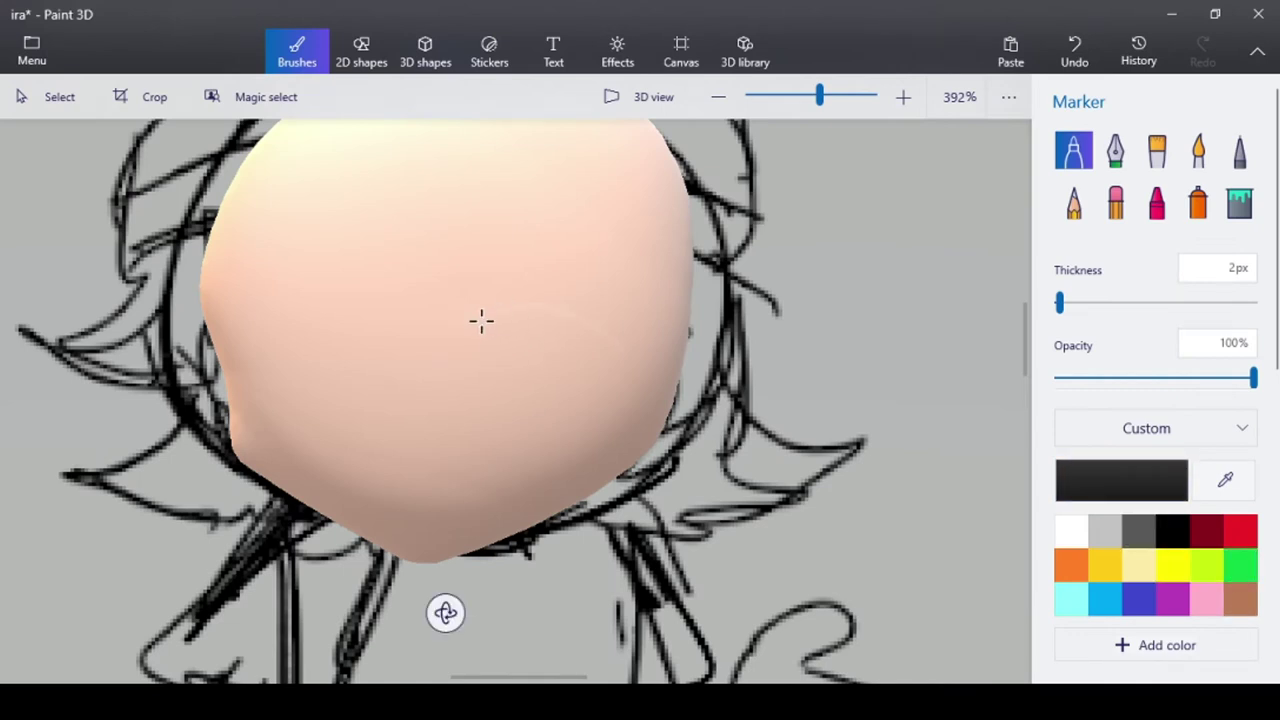
drag(285, 300, 345, 300)
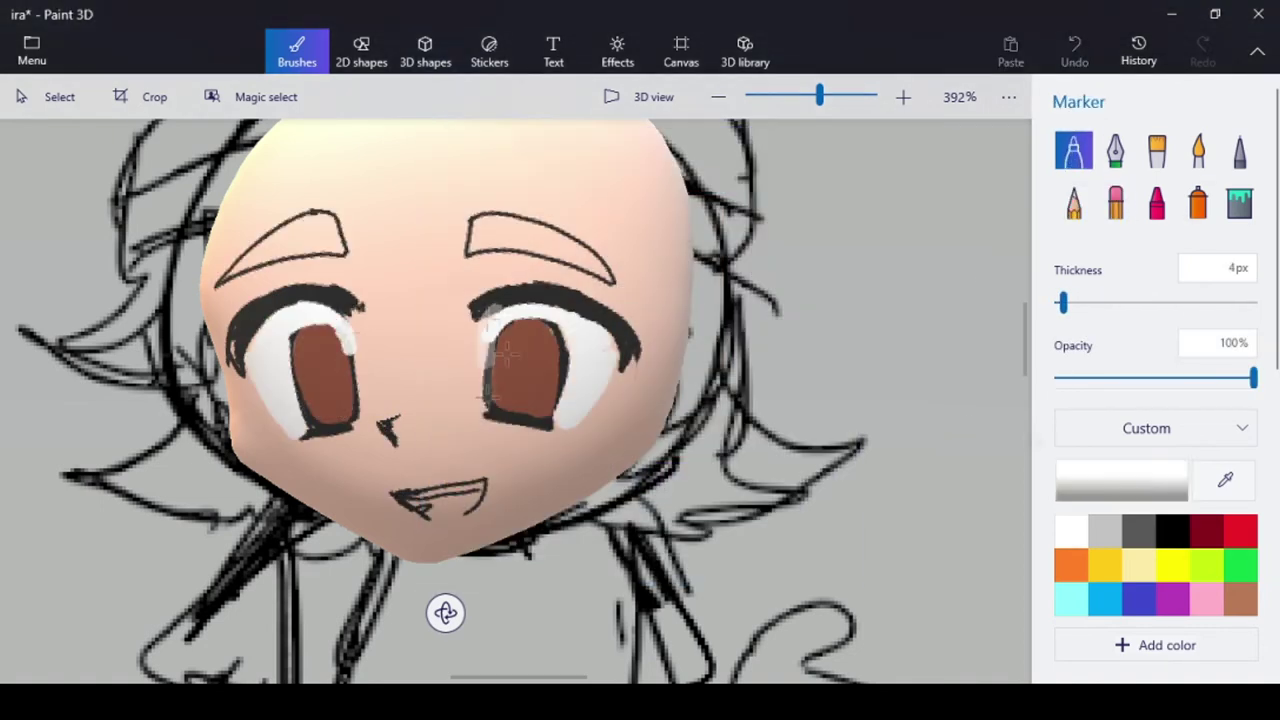
drag(330, 360, 394, 363)
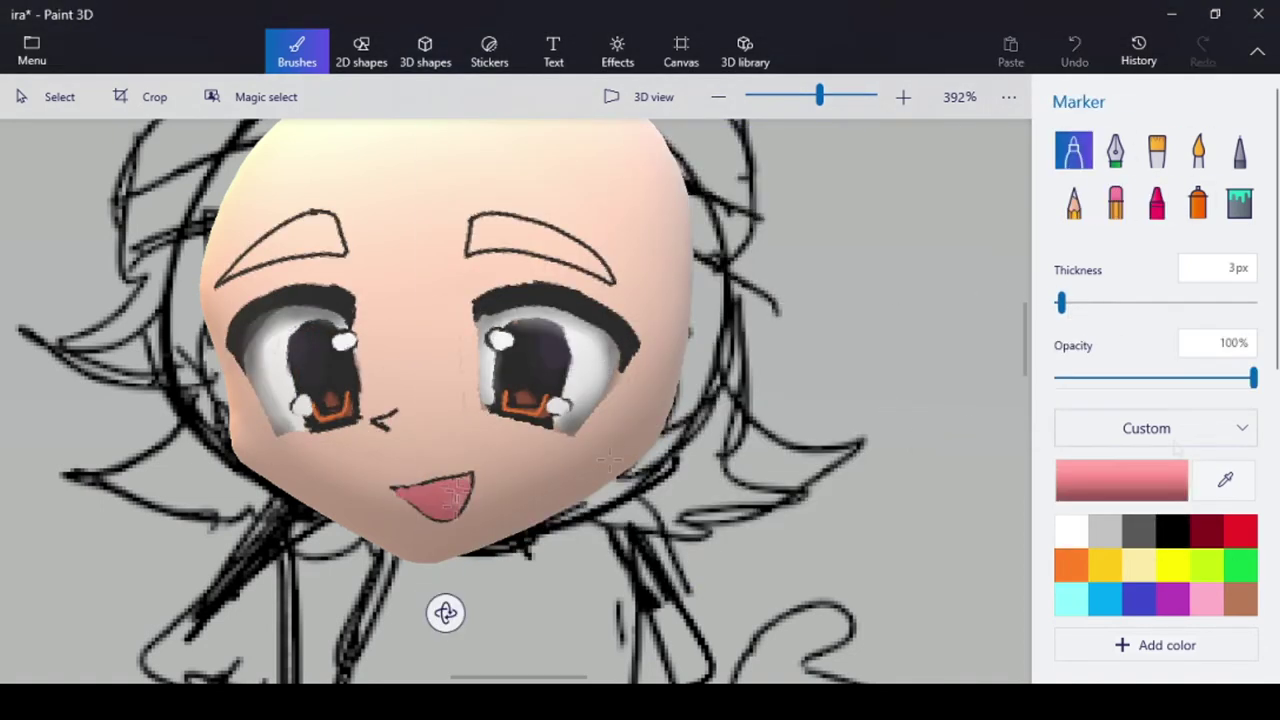
click(1238, 518)
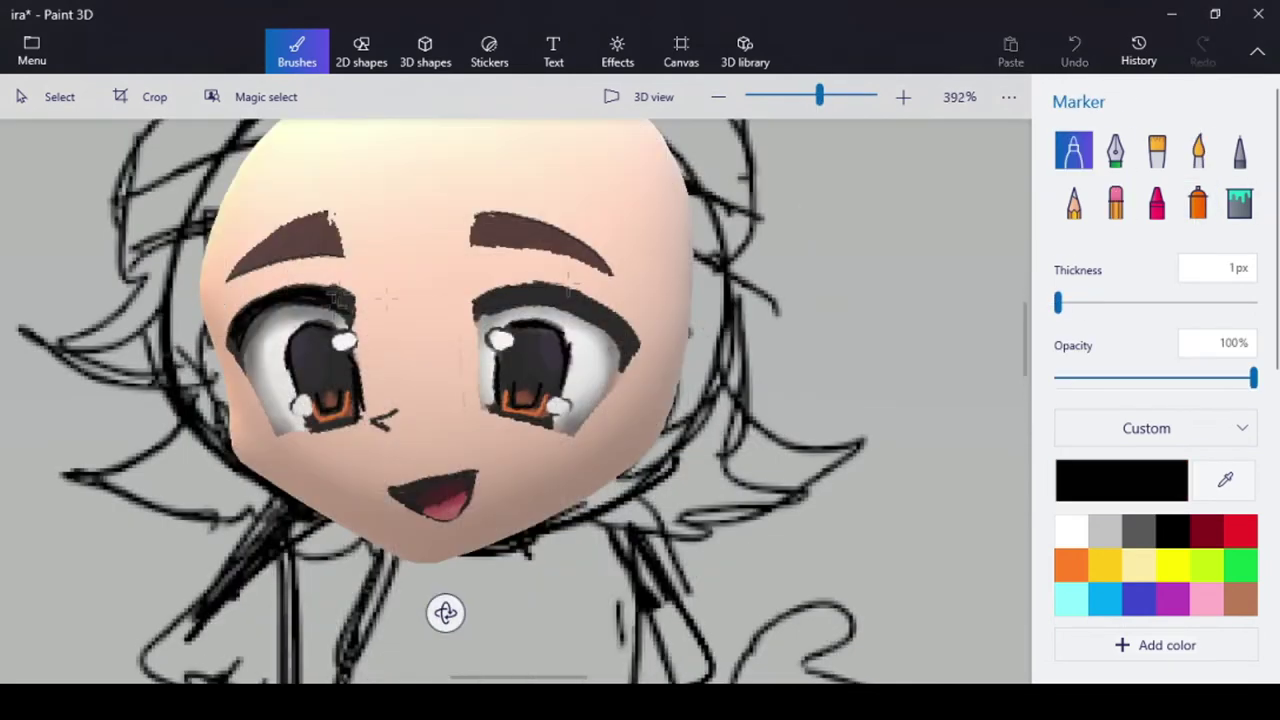
ctrl+scroll(466, 332, down, 1)
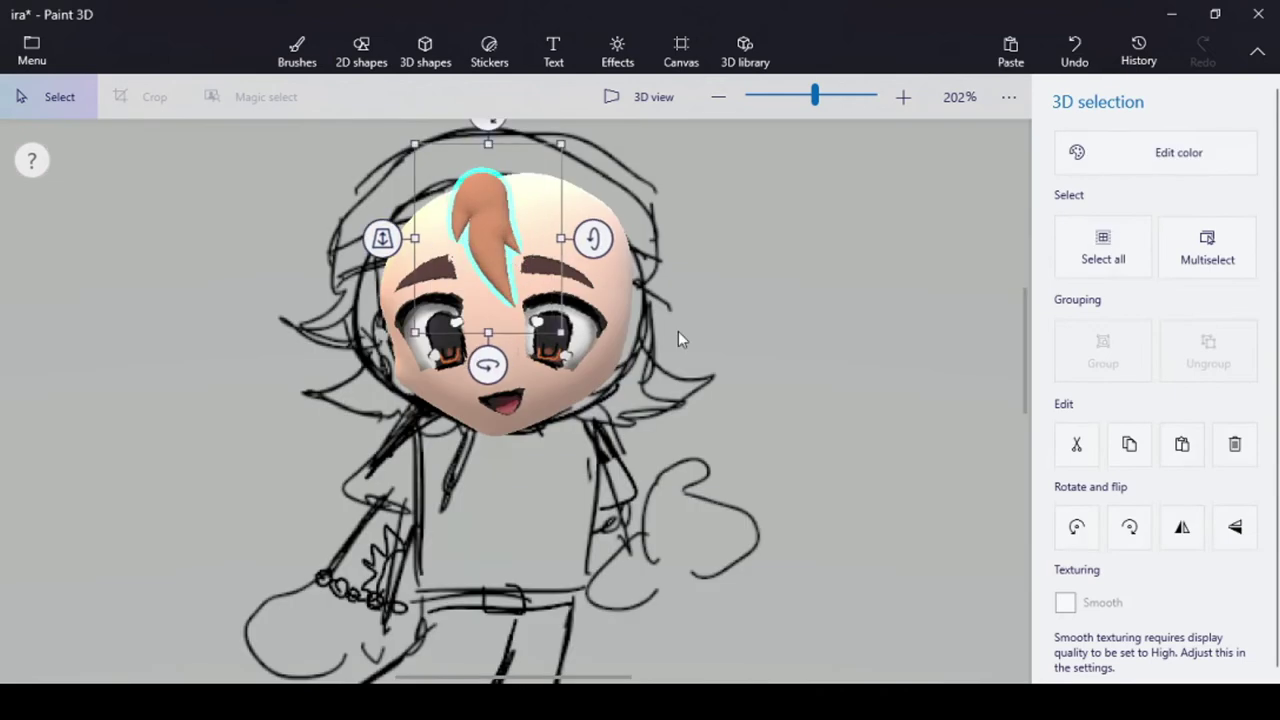
Step: Place a brown 3D hair strand, adjust the orange beanie piece, and spin the head to its back
drag(610, 265, 600, 374)
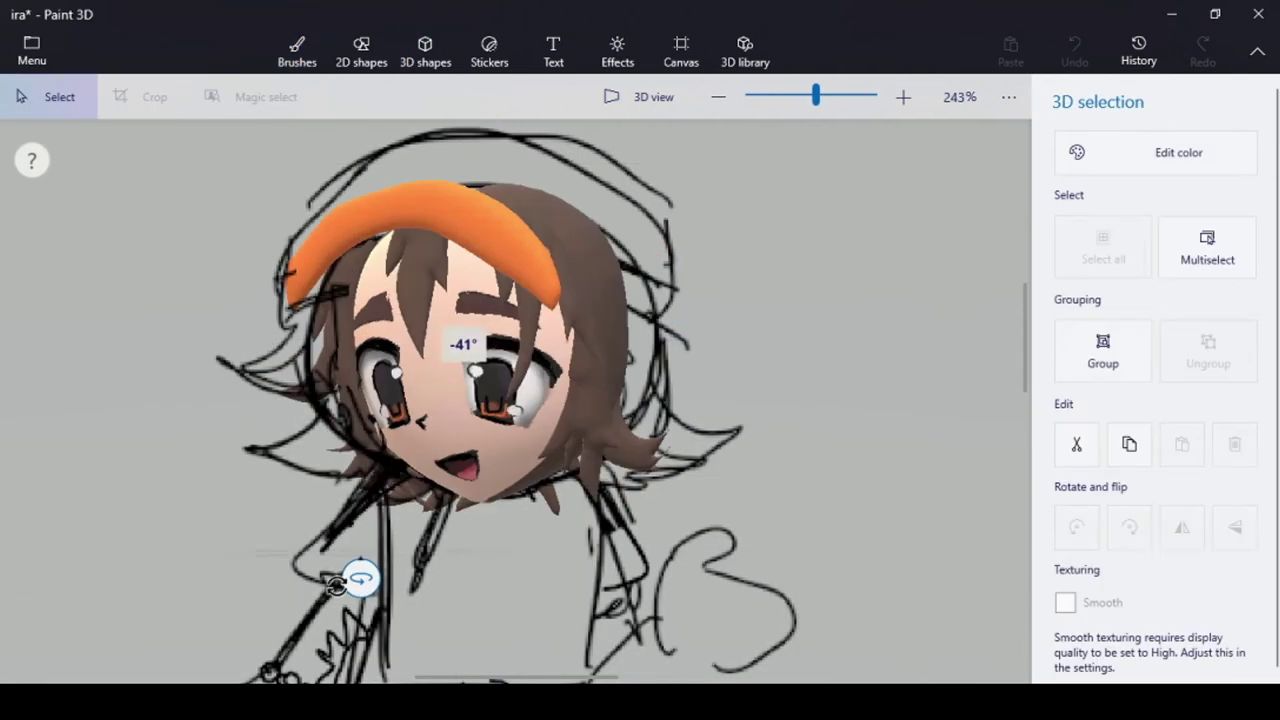
click(771, 533)
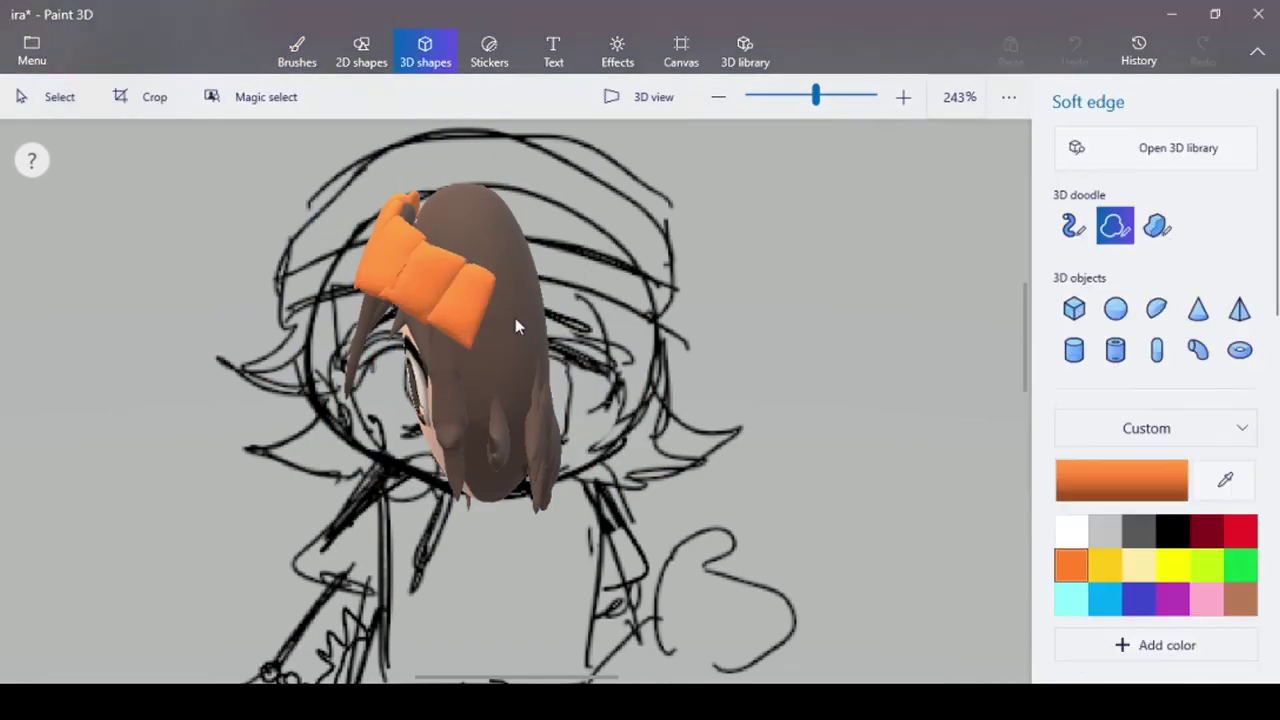
click(453, 340)
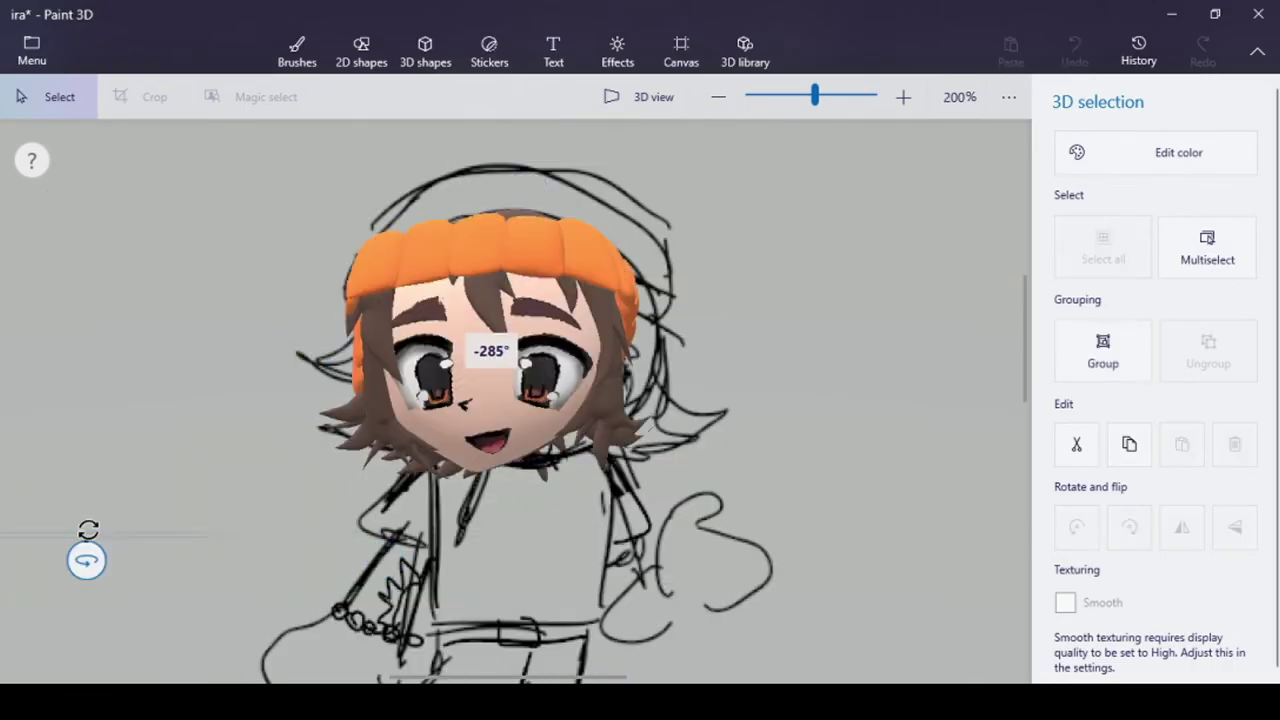
drag(86, 557, 398, 563)
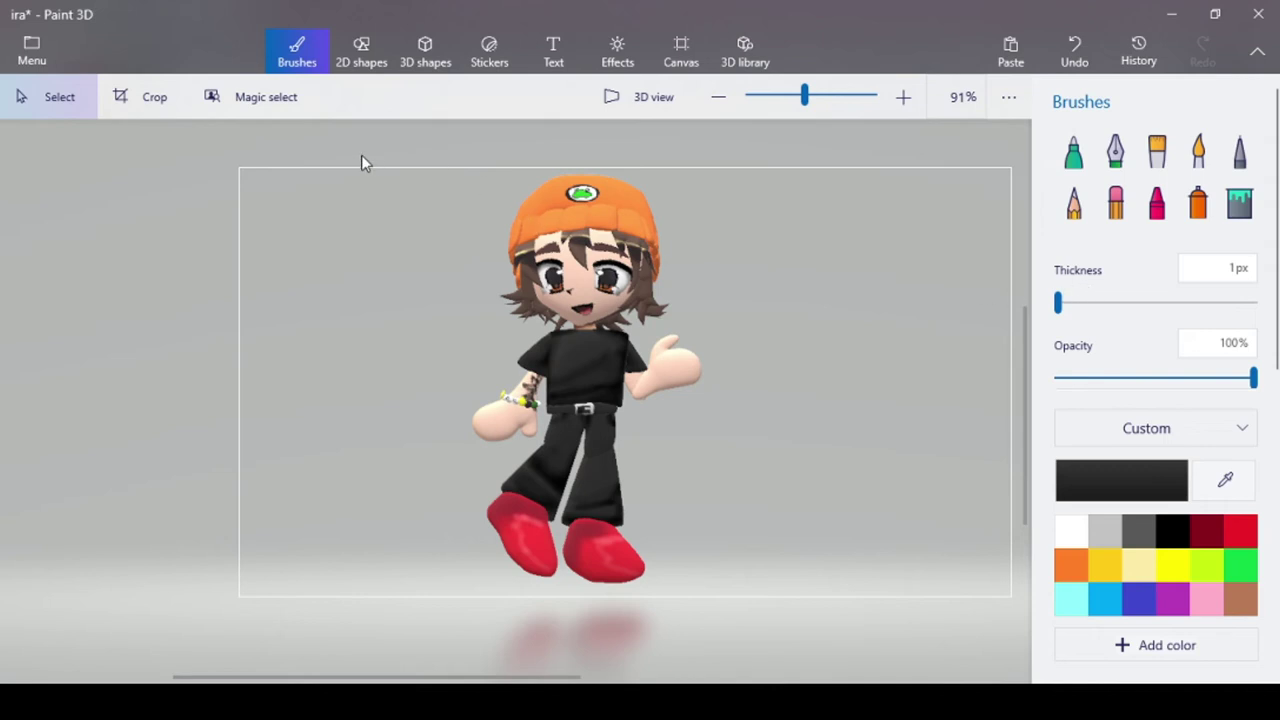
click(621, 305)
click(732, 272)
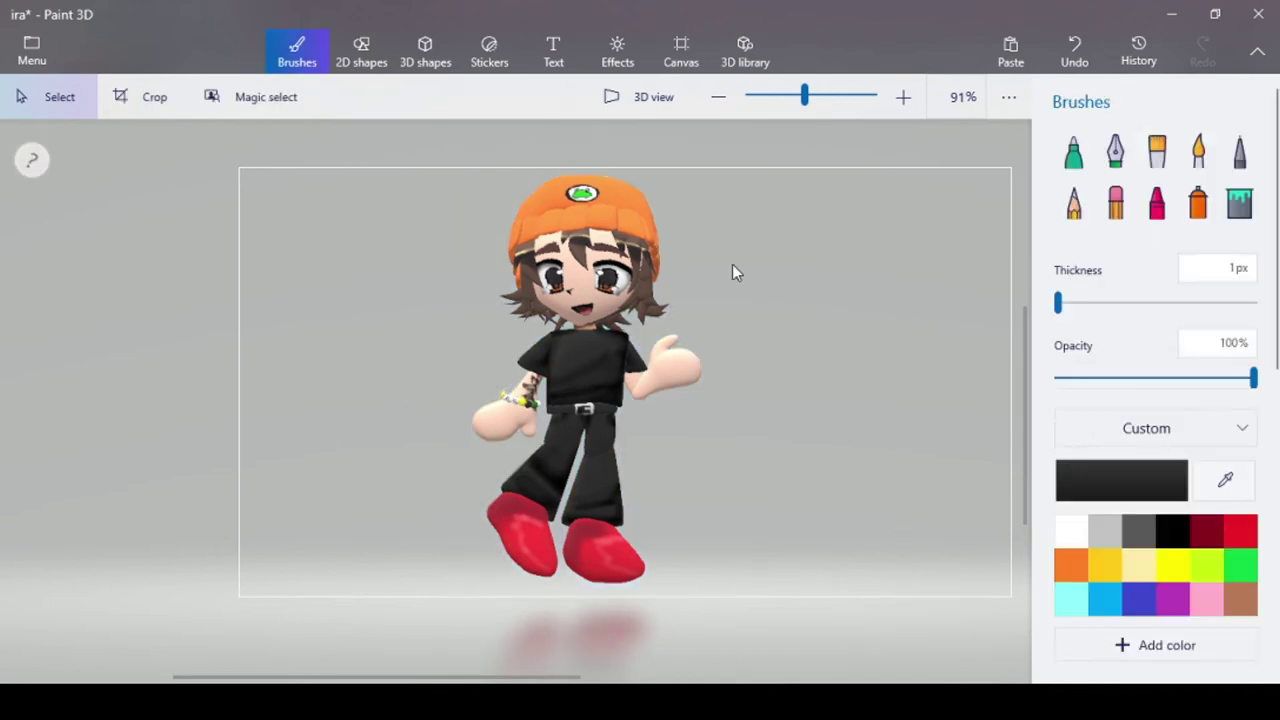
click(621, 189)
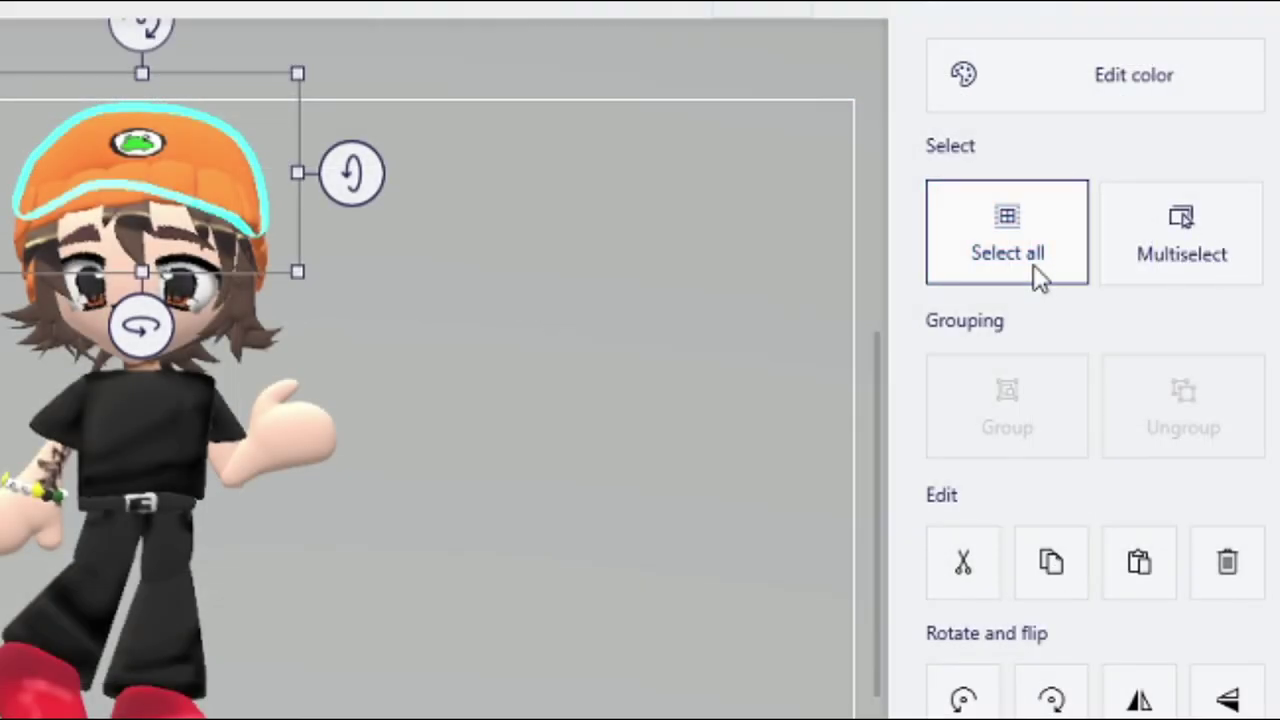
click(1110, 262)
mouse_move(590, 642)
mouse_down()
mouse_move(834, 640)
mouse_move(1057, 563)
mouse_move(1095, 573)
mouse_move(1029, 586)
mouse_move(1040, 585)
mouse_up()
click(305, 190)
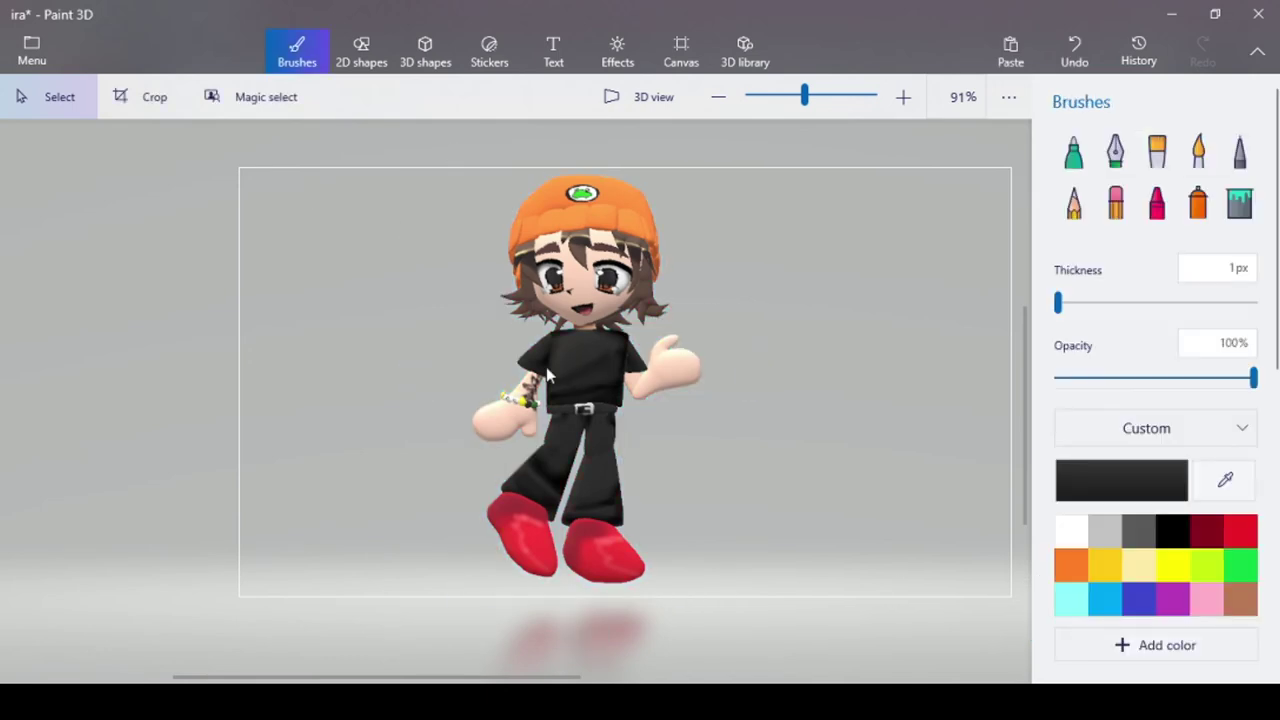
Step: Try a Save as copy export as GIF (video) with Emerge animation and 1:1 framing, then cancel
click(34, 55)
click(183, 290)
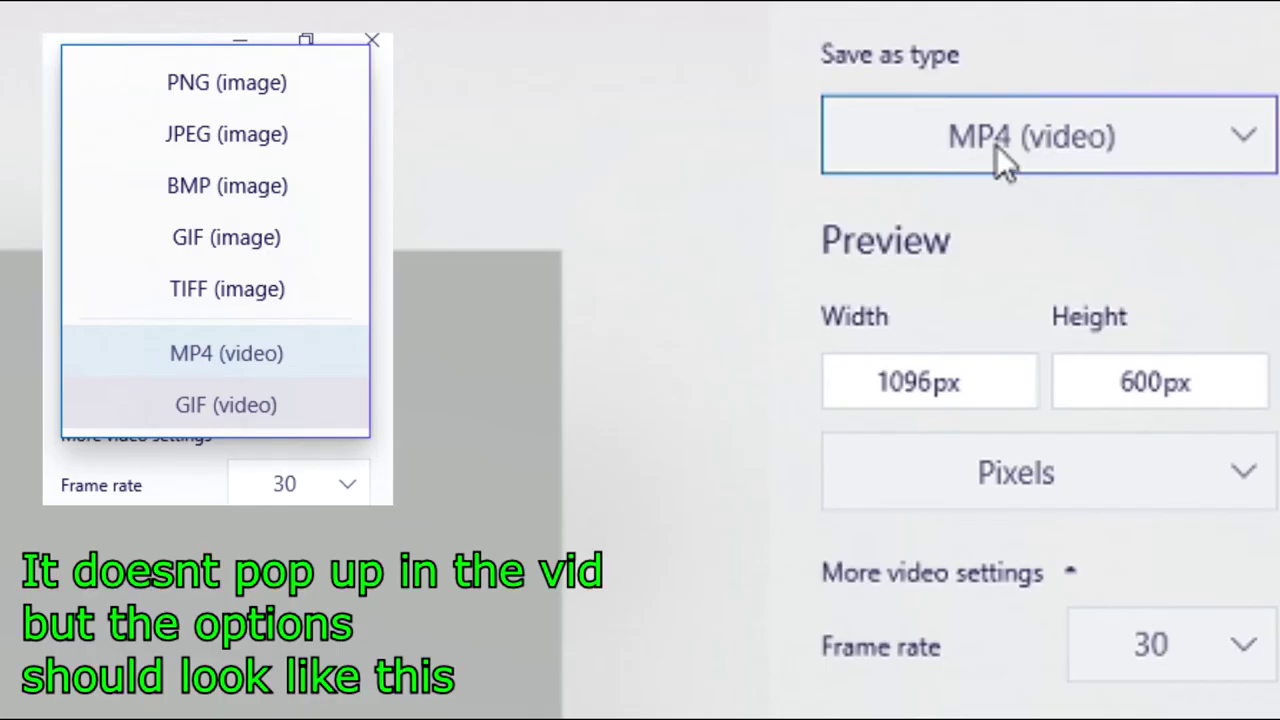
click(1135, 89)
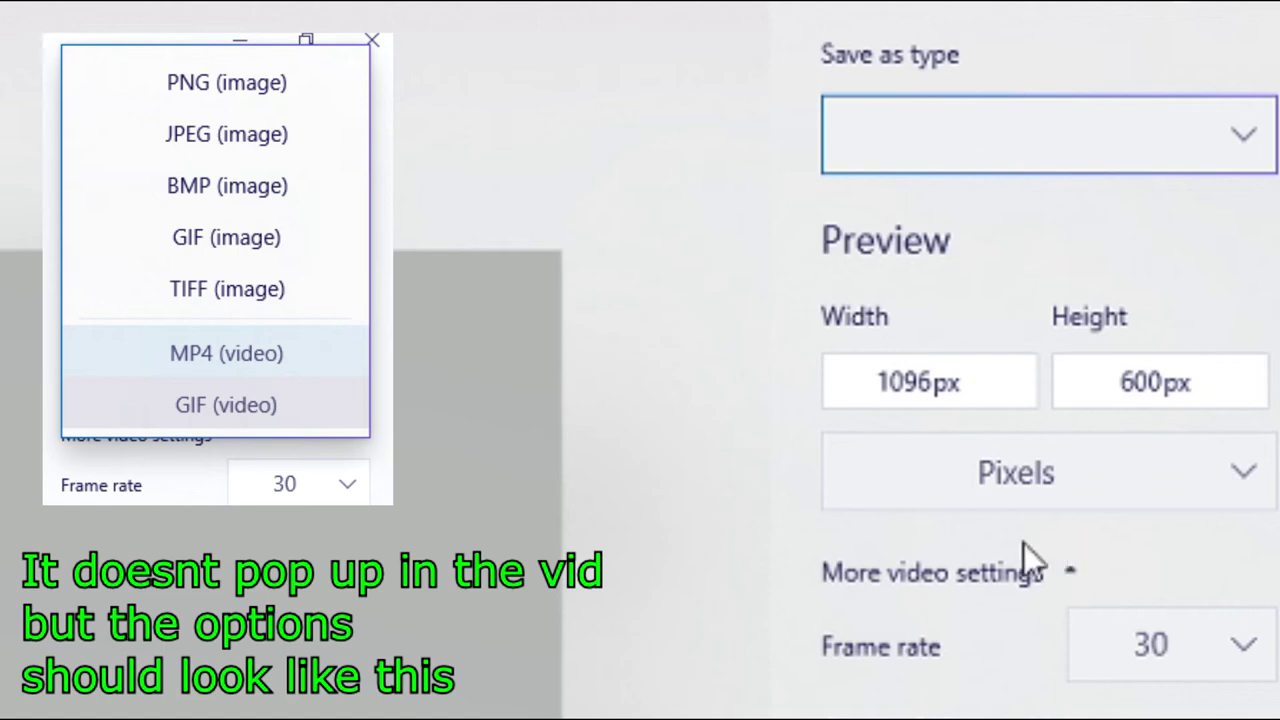
click(1076, 556)
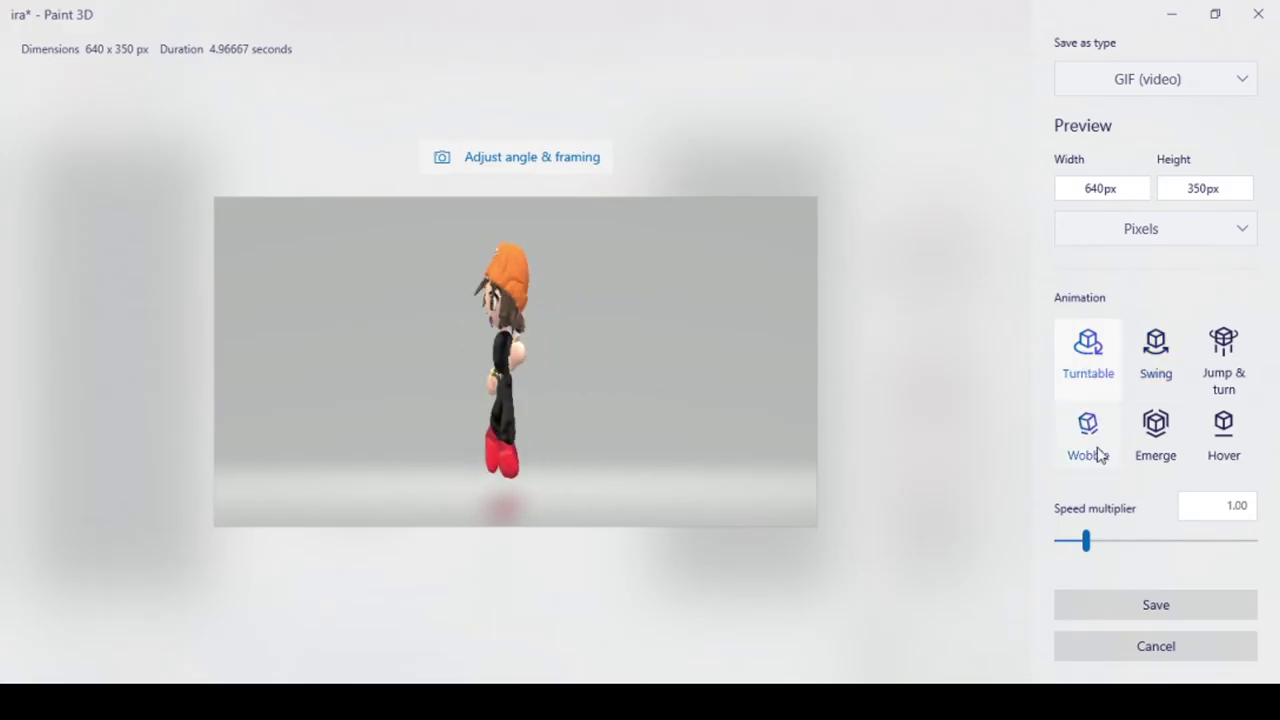
click(1163, 446)
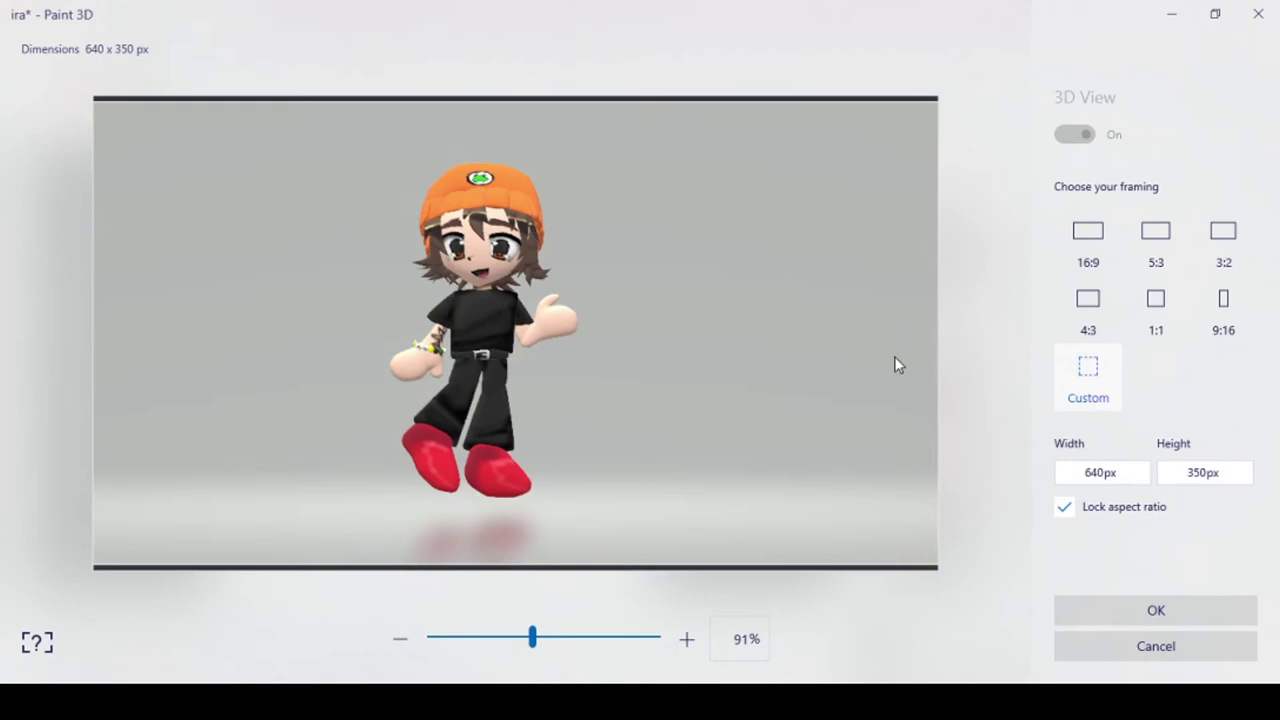
click(1155, 305)
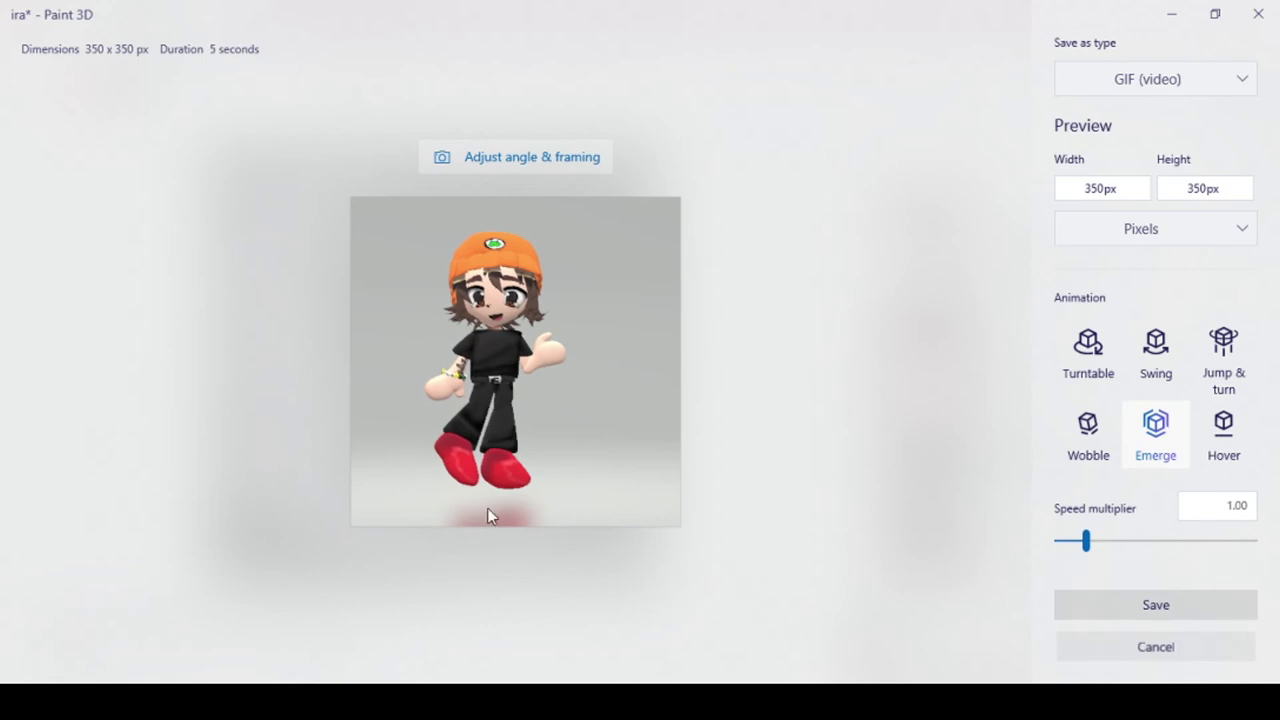
key(Escape)
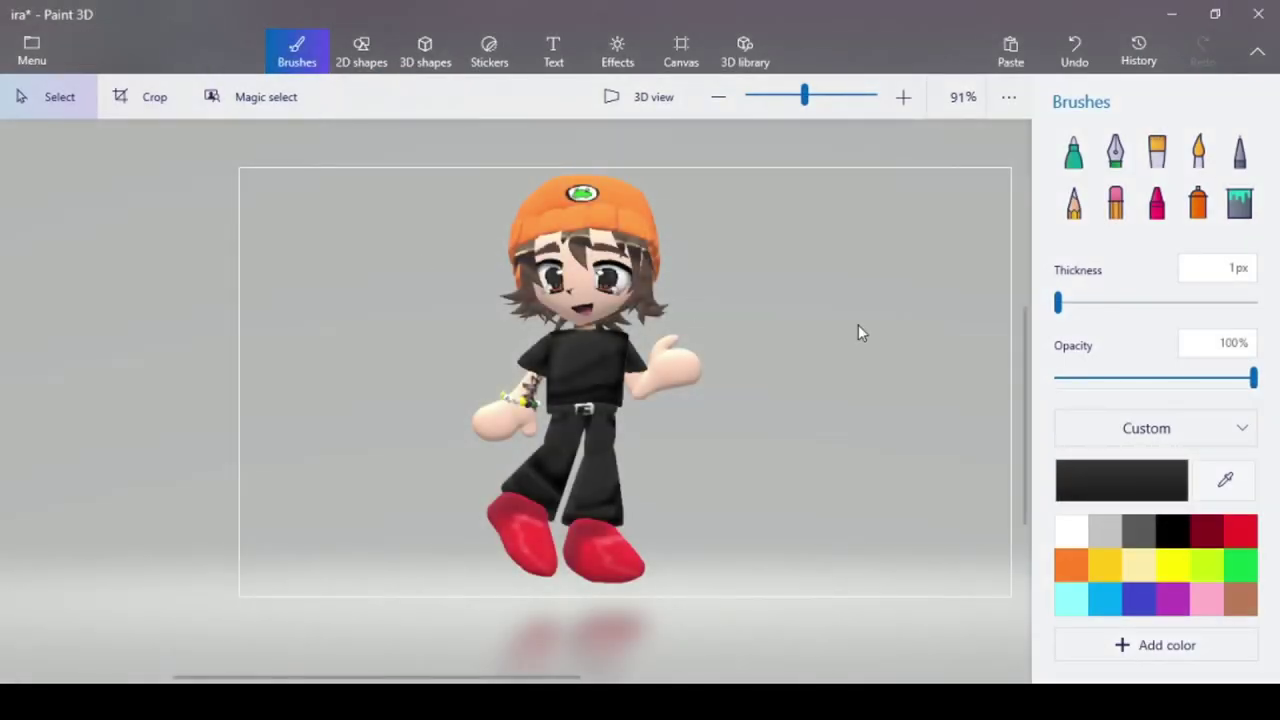
Step: Select the whole character, shift it slightly right, and confirm square 1:1 framing
drag(380, 149, 817, 632)
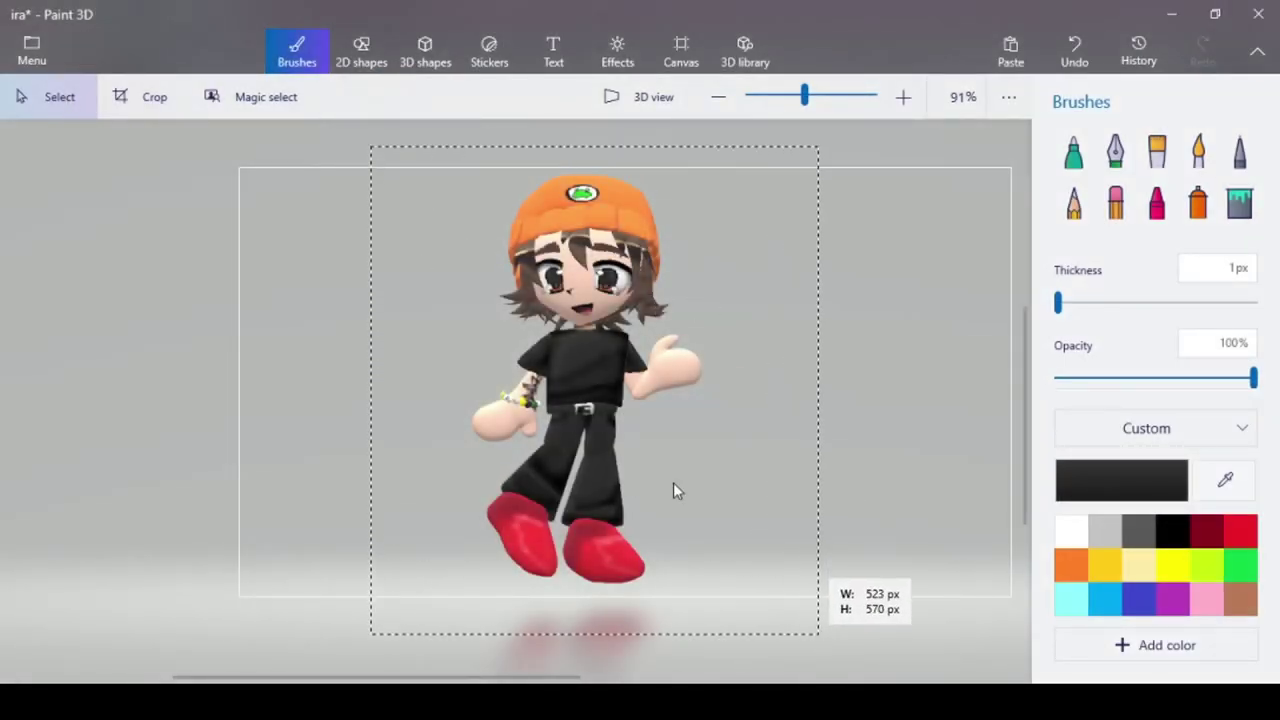
mouse_move(623, 366)
mouse_down()
mouse_move(657, 366)
mouse_move(657, 382)
mouse_up()
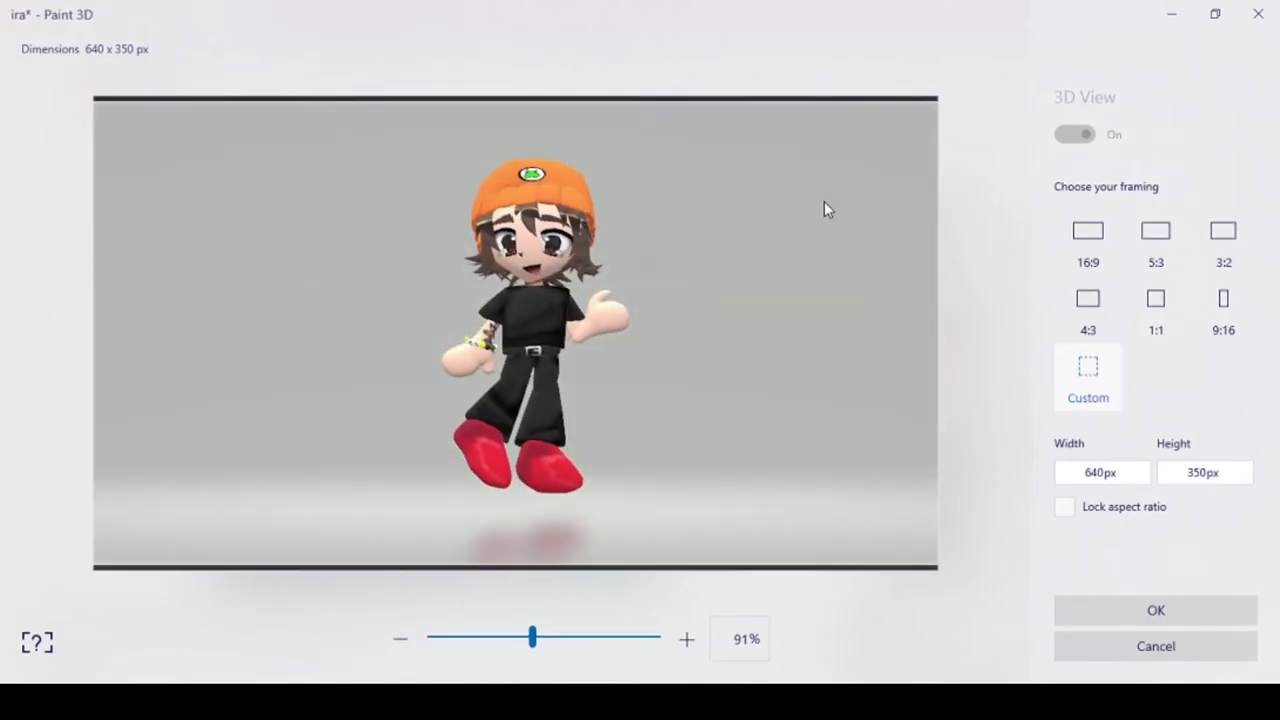
click(1175, 341)
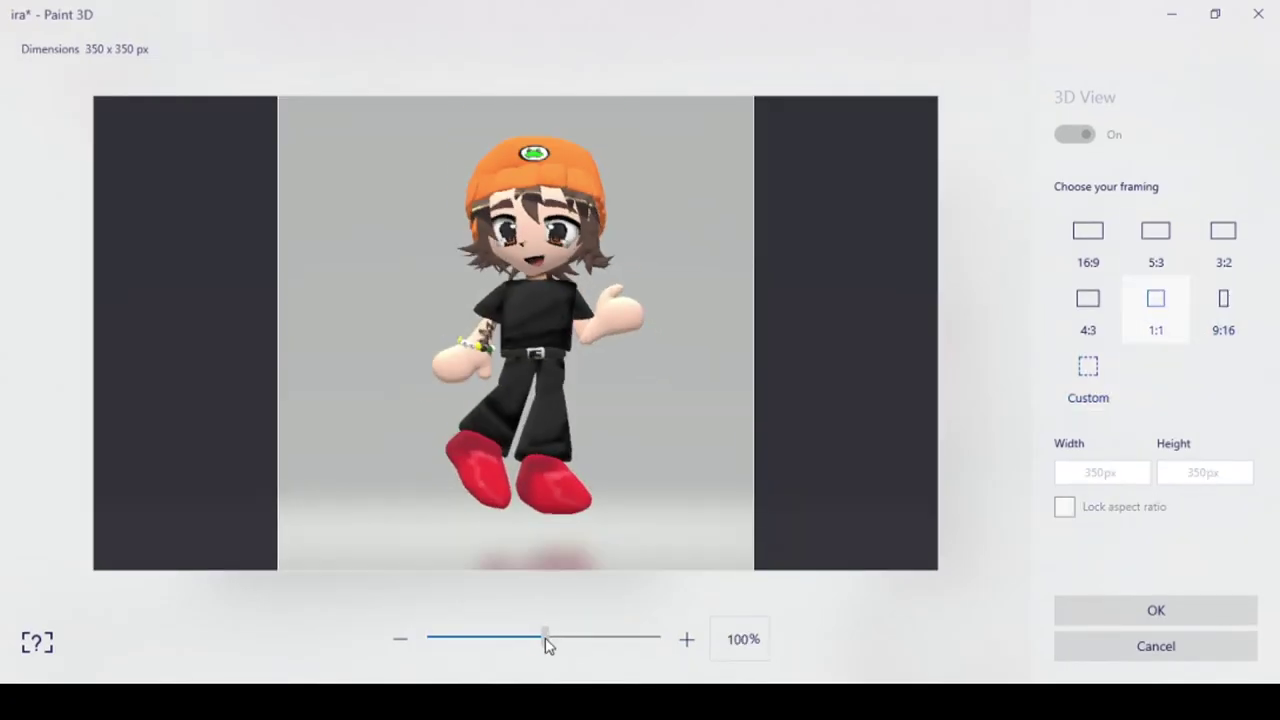
click(1080, 608)
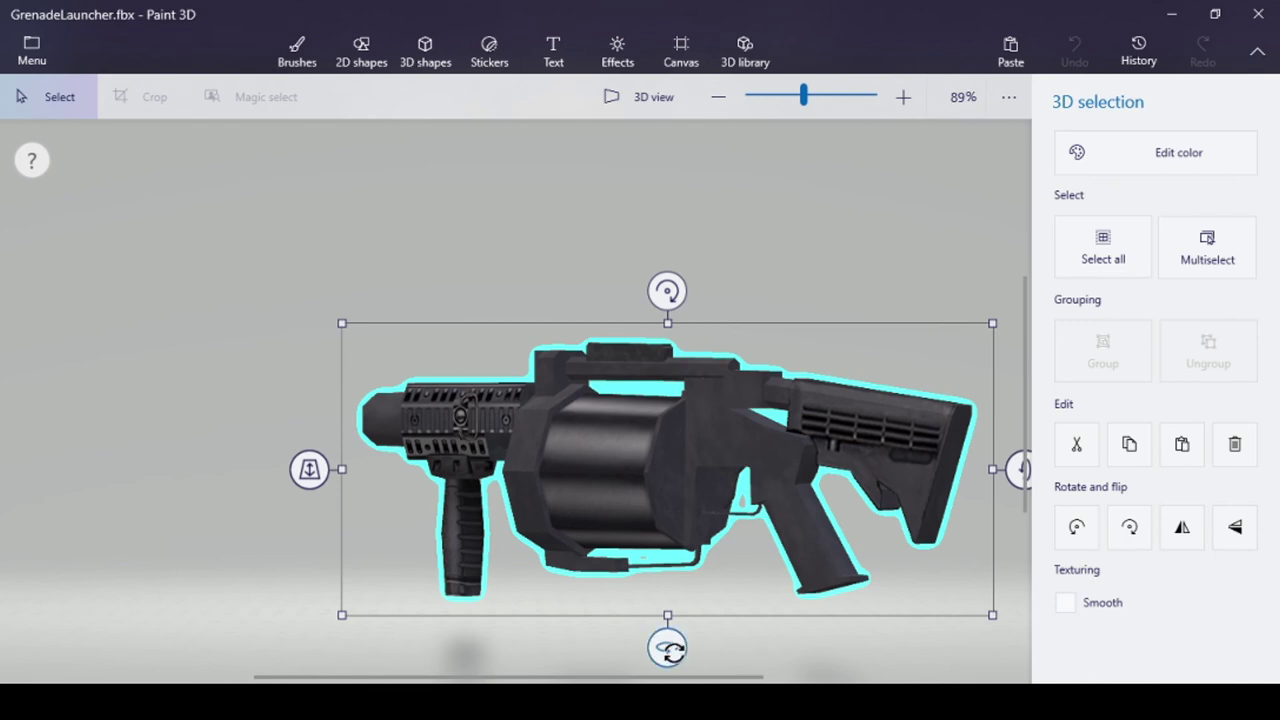
Step: Spin the grenade launcher around its vertical axis and tilt it sideways
drag(667, 648, 920, 647)
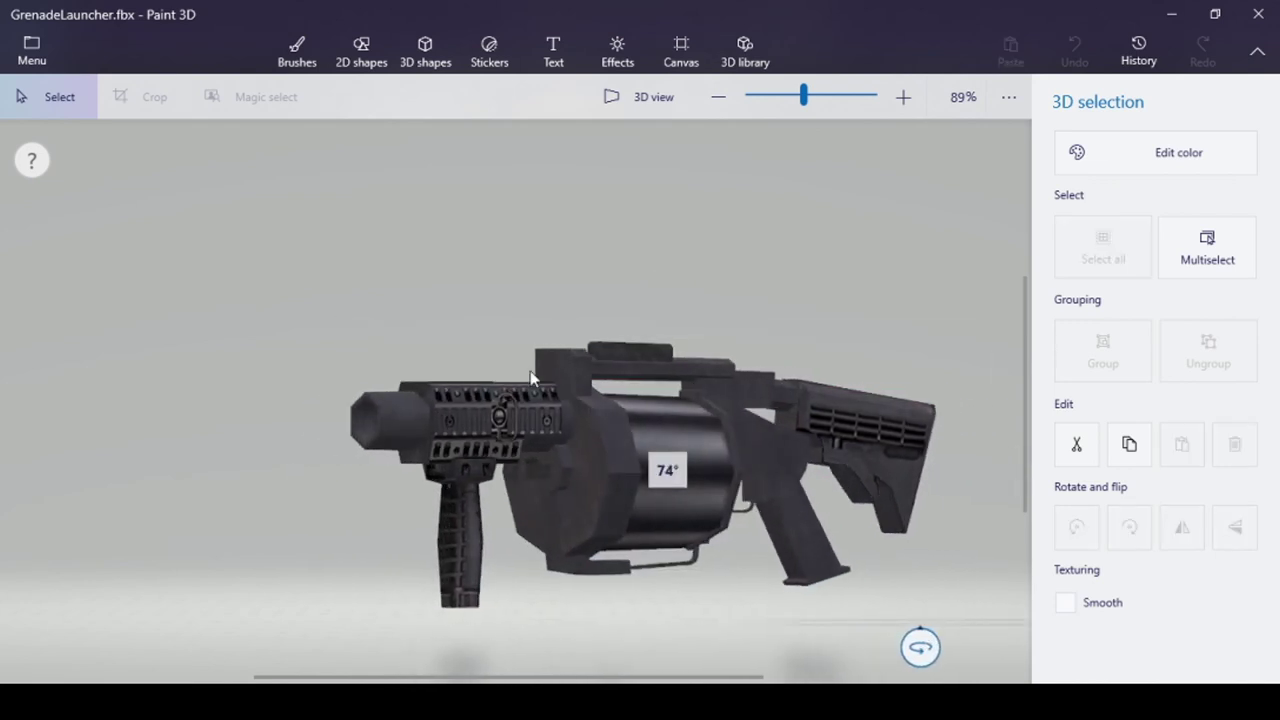
drag(628, 262, 560, 306)
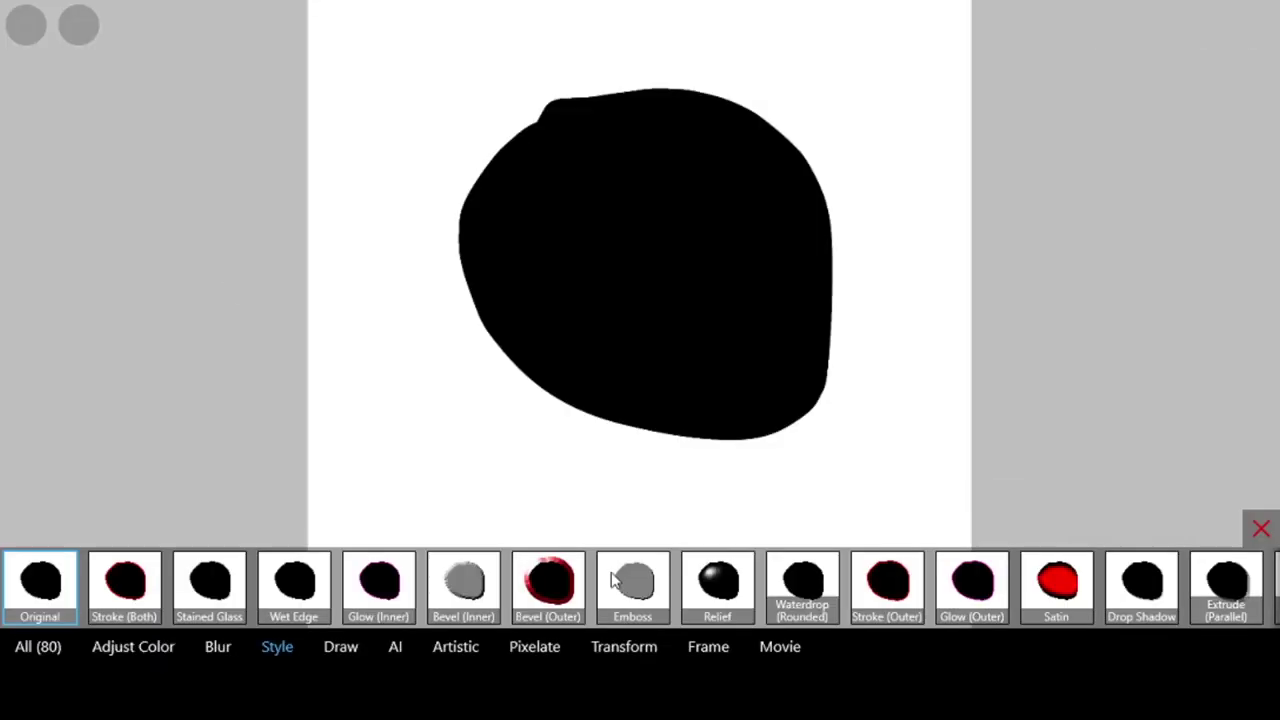
Step: Apply the Relief style filter to the black blob
click(718, 582)
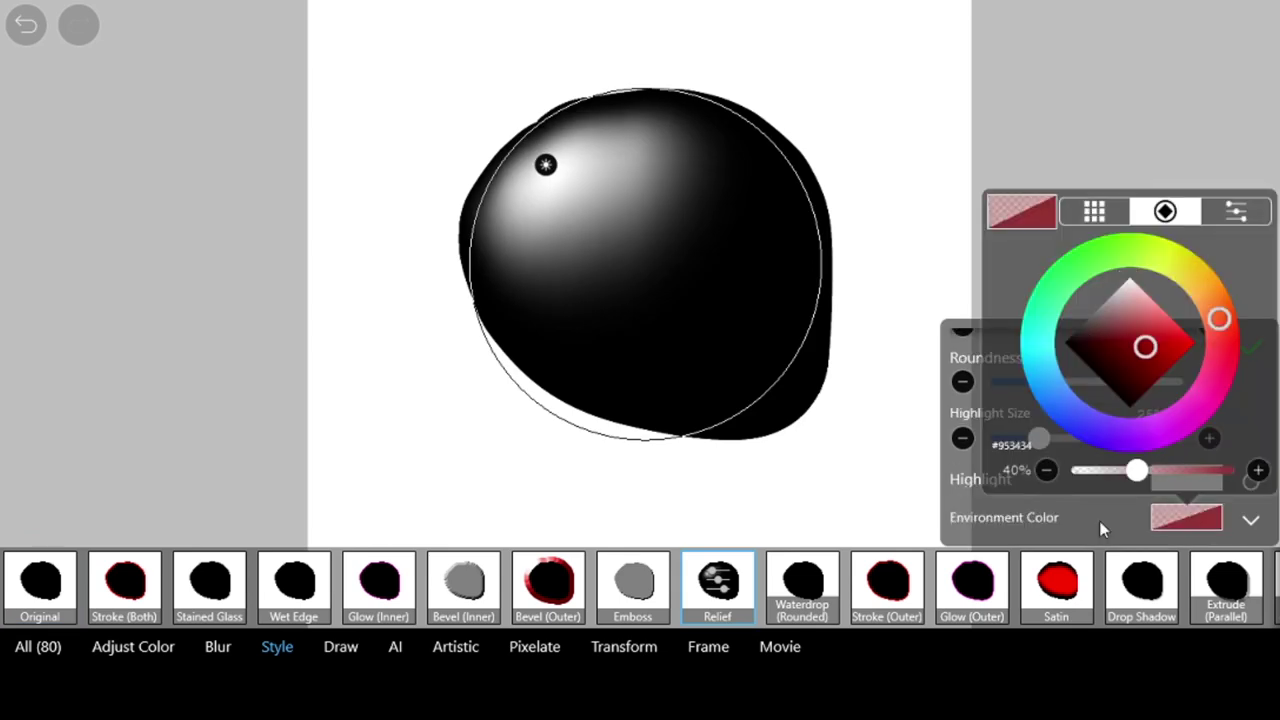